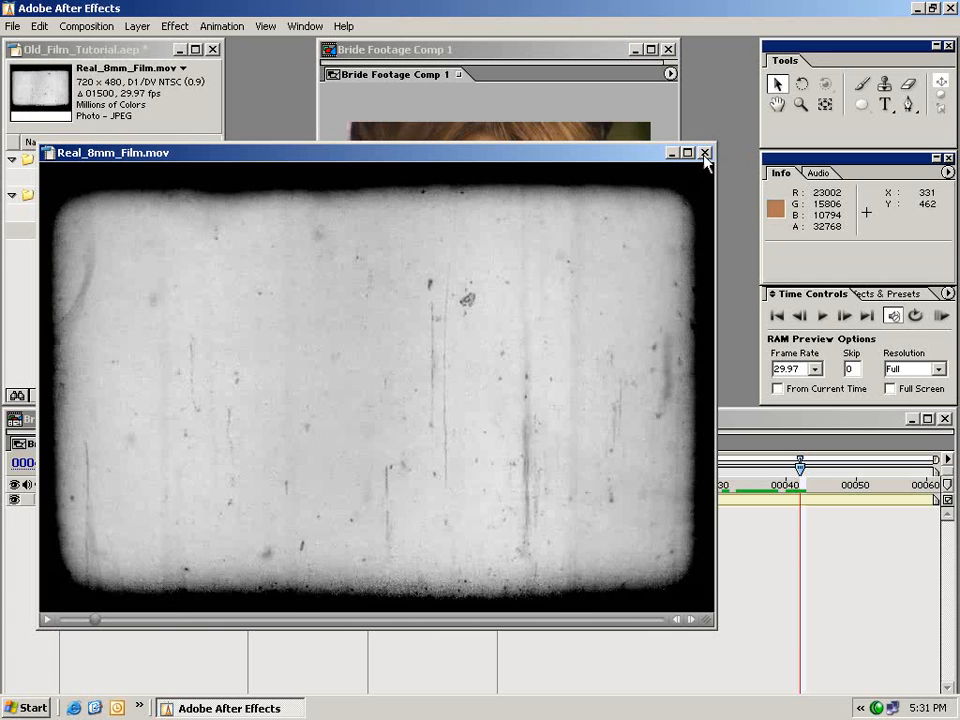
Step: Close the Real_8mm_Film.mov preview and add that footage to the composition as a layer above Bride Footage.mov
click(705, 153)
click(72, 270)
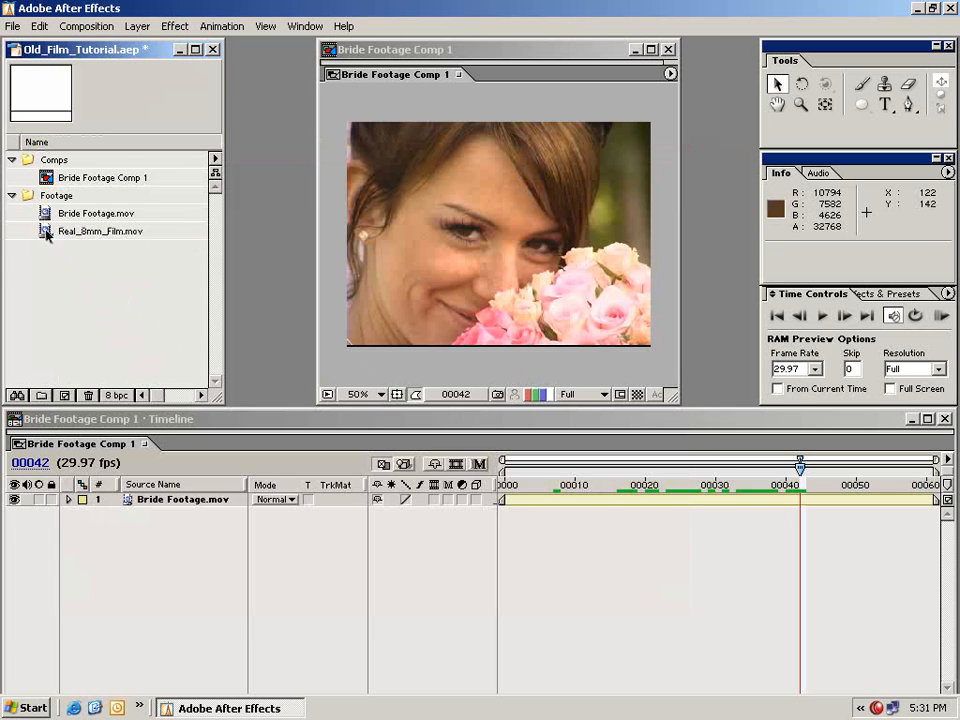
drag(46, 234, 596, 485)
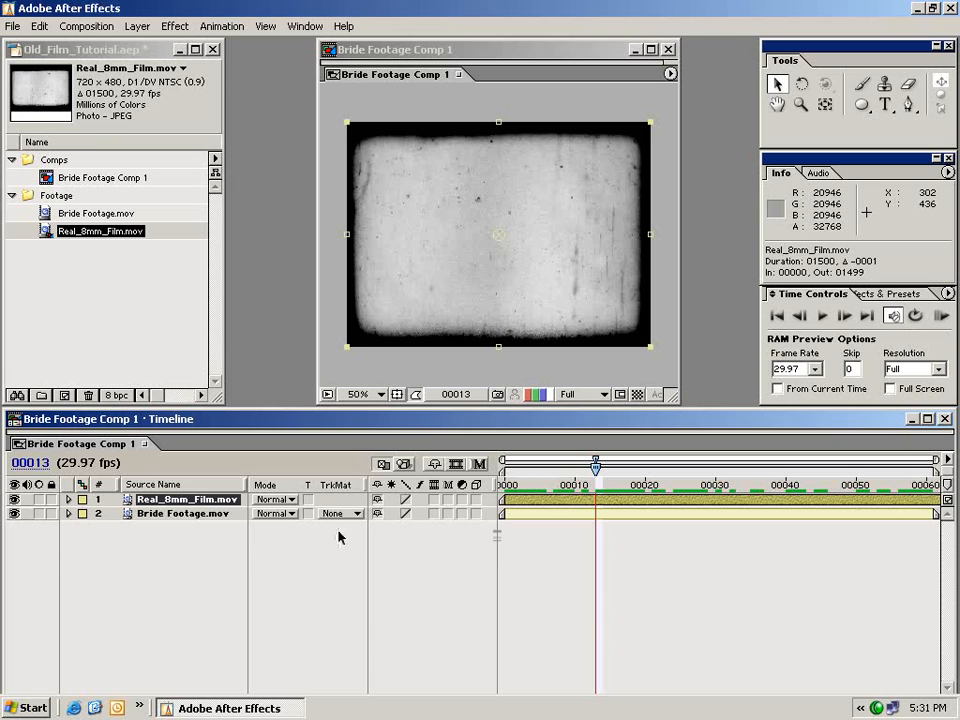
Step: Set the Real_8mm_Film.mov layer's blending mode to Multiply and preview the overlay across the composition
click(150, 514)
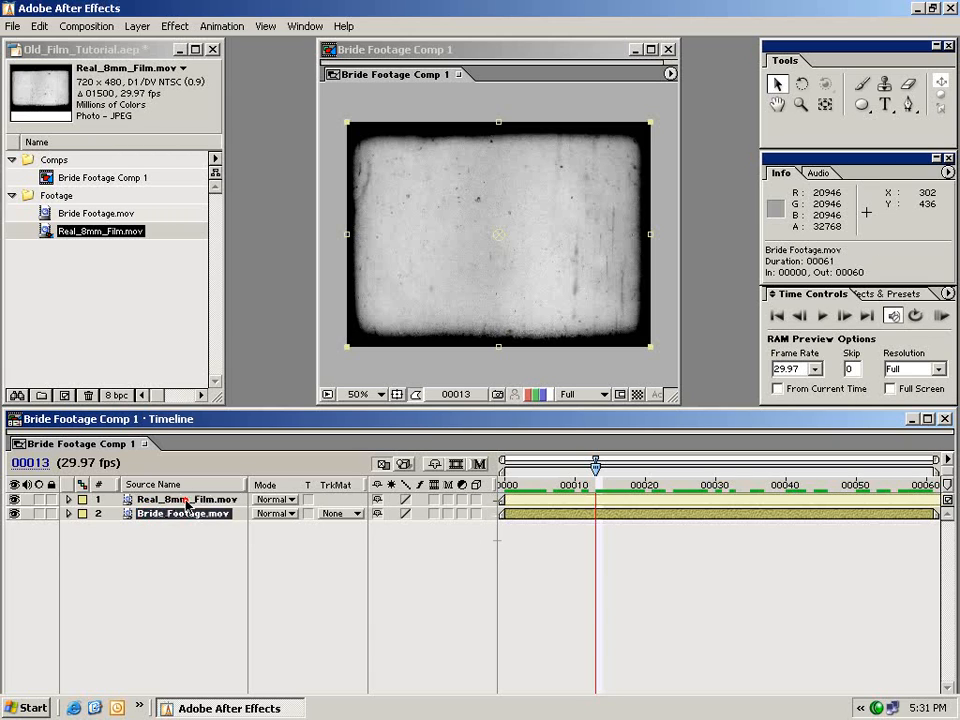
click(185, 499)
click(276, 504)
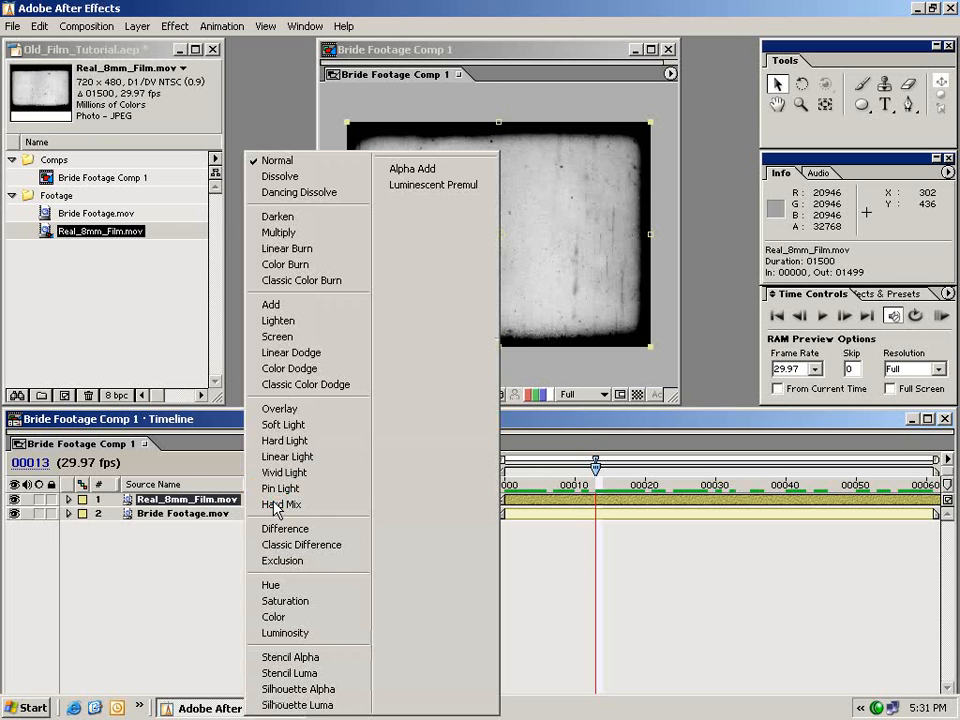
click(240, 523)
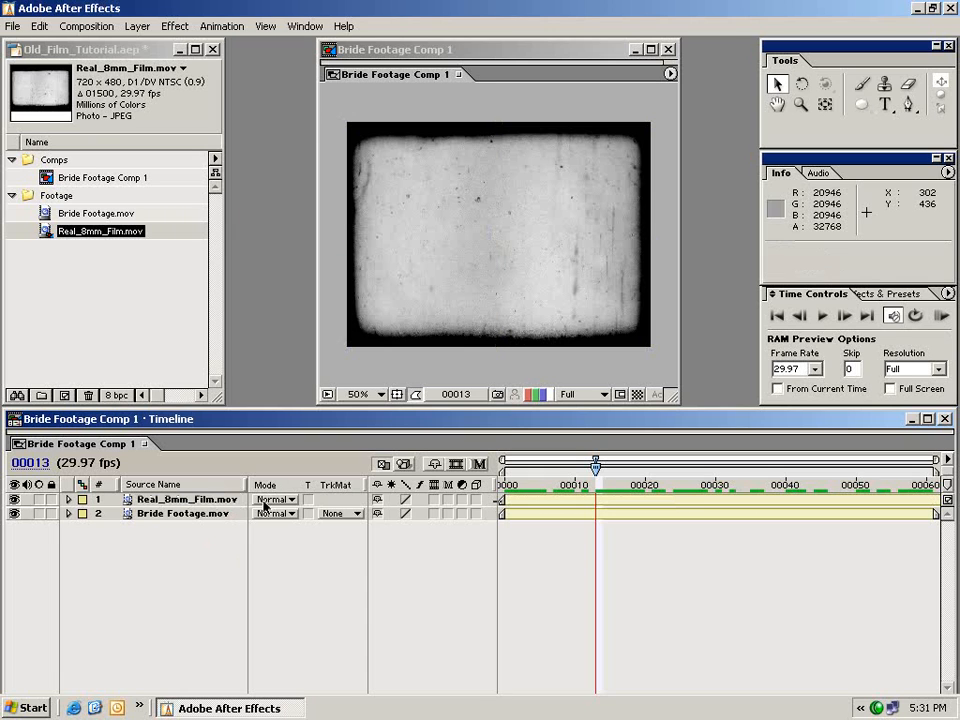
click(264, 504)
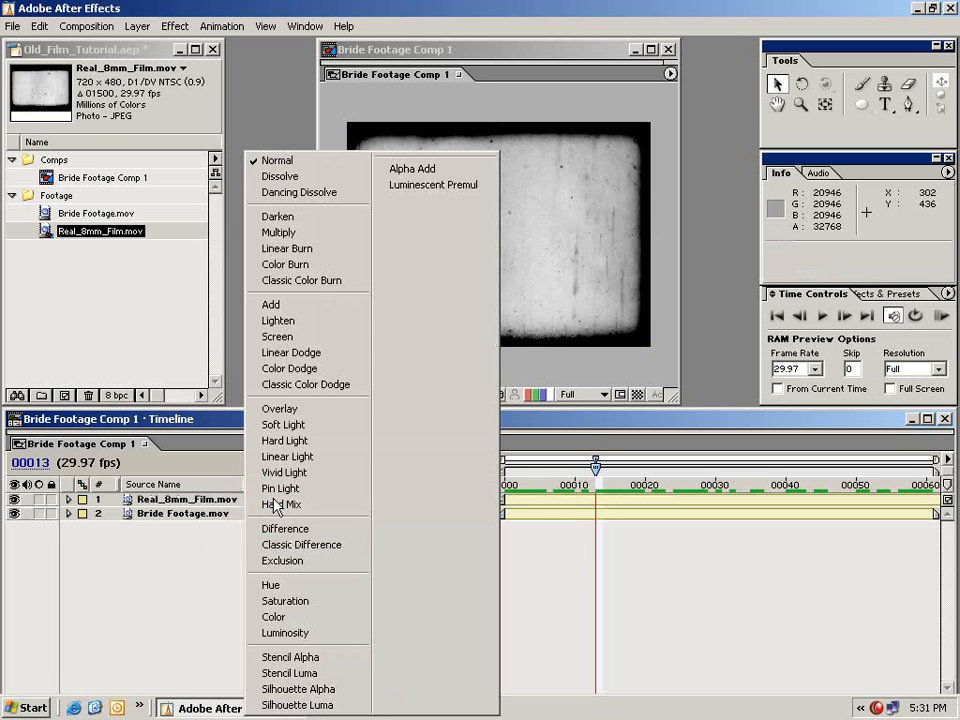
click(287, 234)
drag(596, 467, 511, 495)
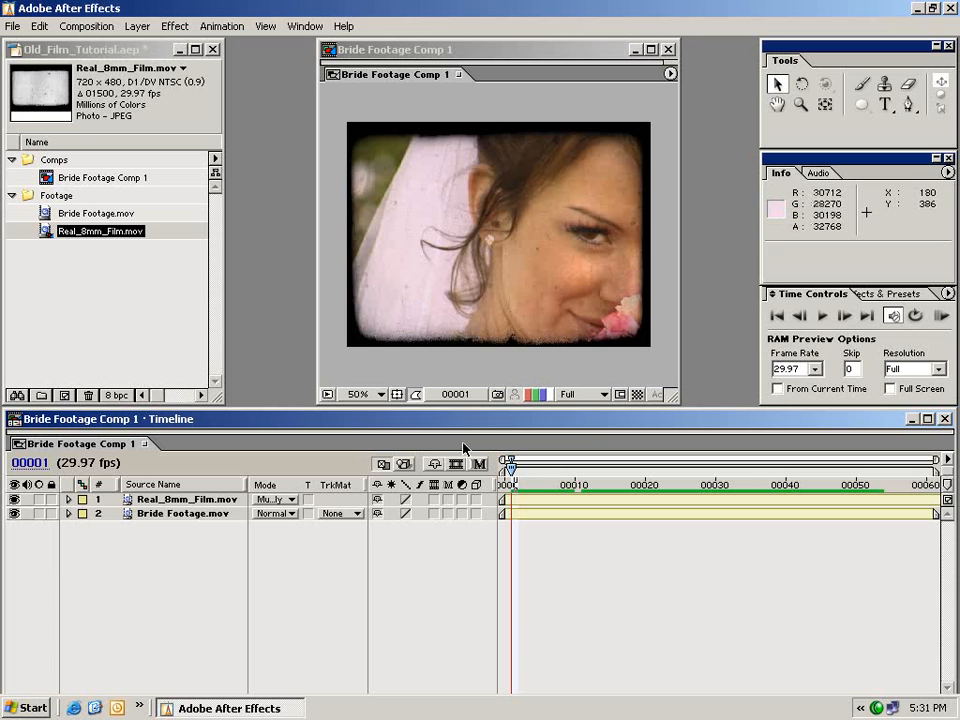
key(space)
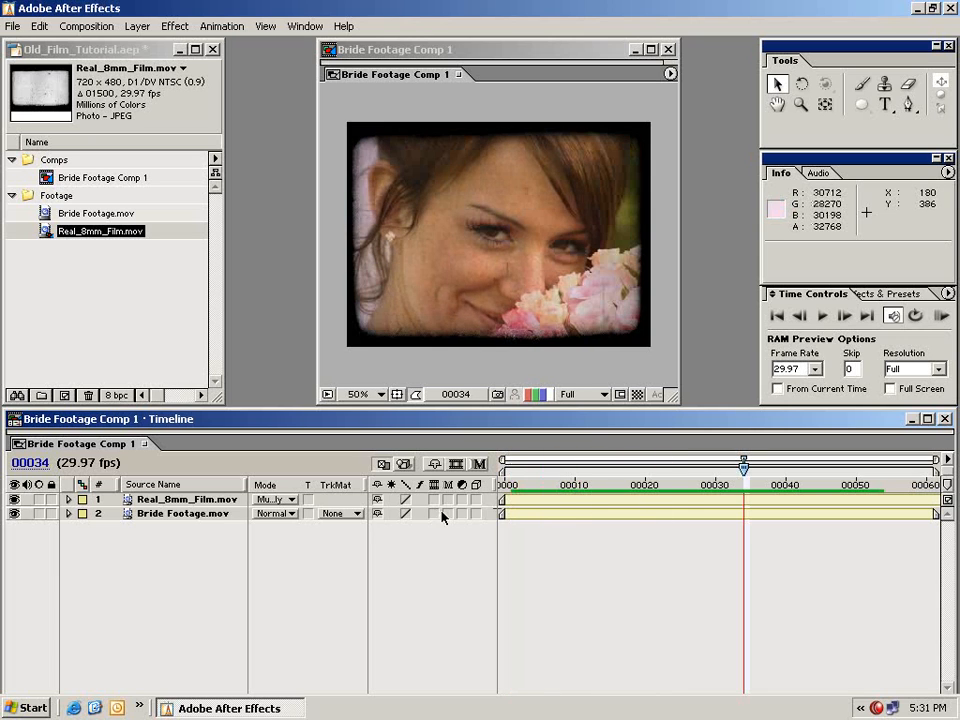
drag(657, 484, 571, 490)
click(604, 512)
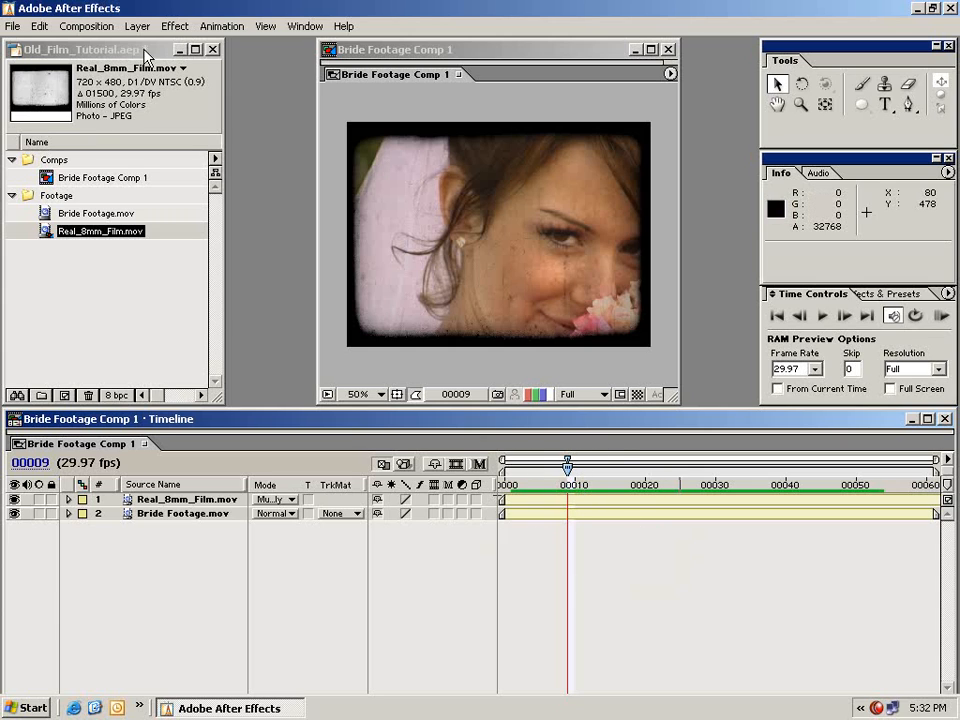
Step: Create an adjustment layer above the footage layers and shift it to start at frame 0
click(520, 412)
click(137, 26)
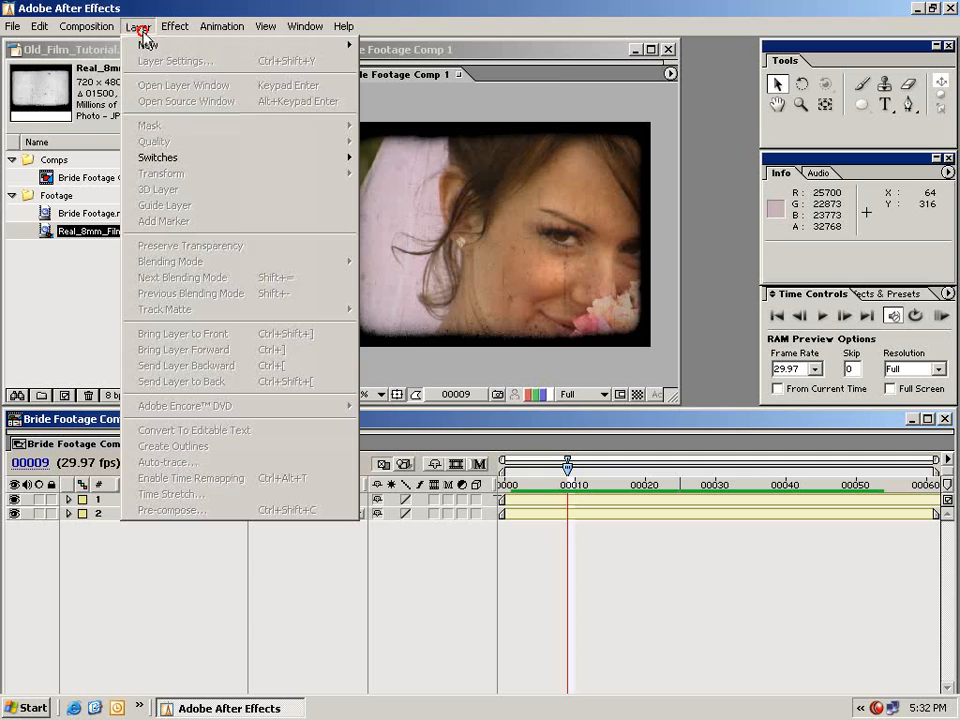
mouse_move(140, 45)
click(416, 124)
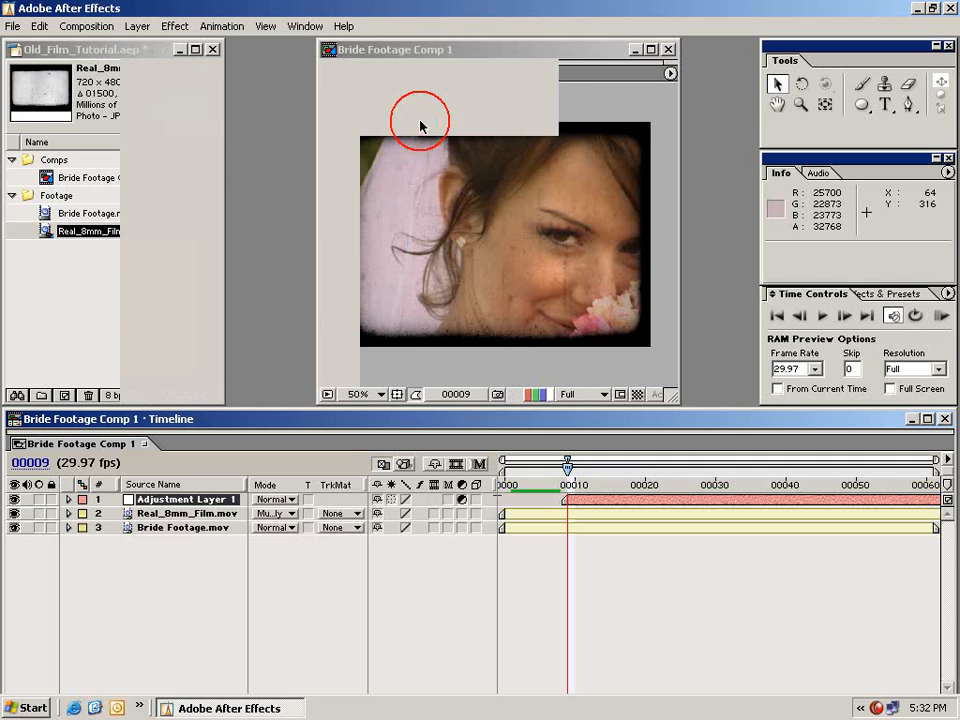
mouse_move(589, 501)
mouse_down()
mouse_move(525, 503)
mouse_move(514, 486)
mouse_move(586, 493)
mouse_move(568, 490)
mouse_up()
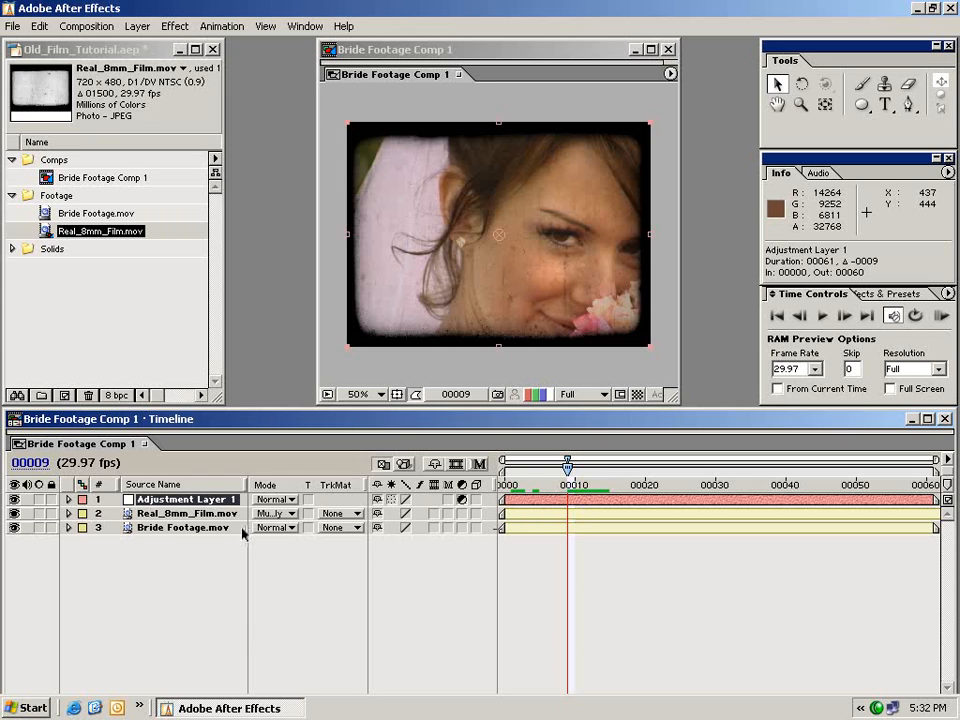
Step: Apply the Hue/Saturation effect to the adjustment layer and enlarge its effect controls so all parameters are accessible
click(177, 26)
mouse_move(197, 121)
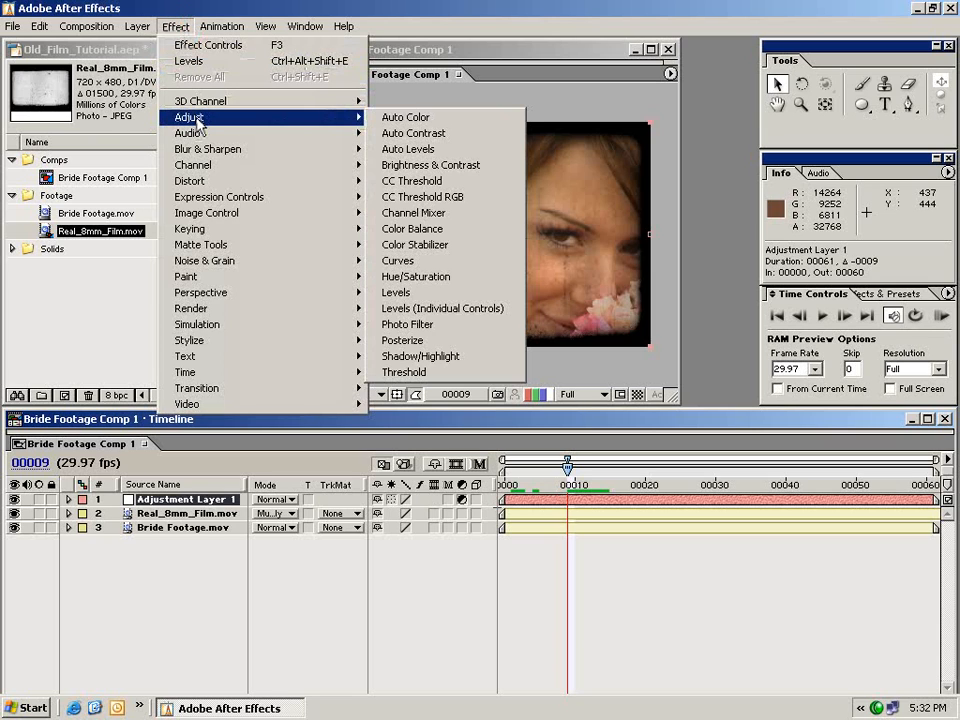
click(436, 280)
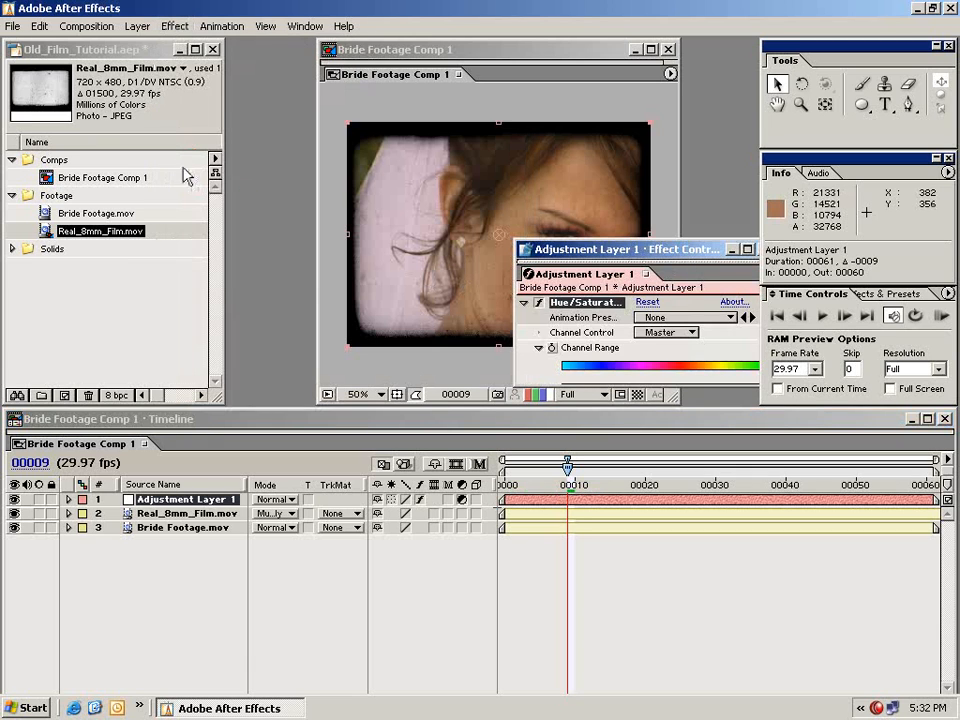
drag(187, 177, 150, 153)
drag(292, 283, 287, 544)
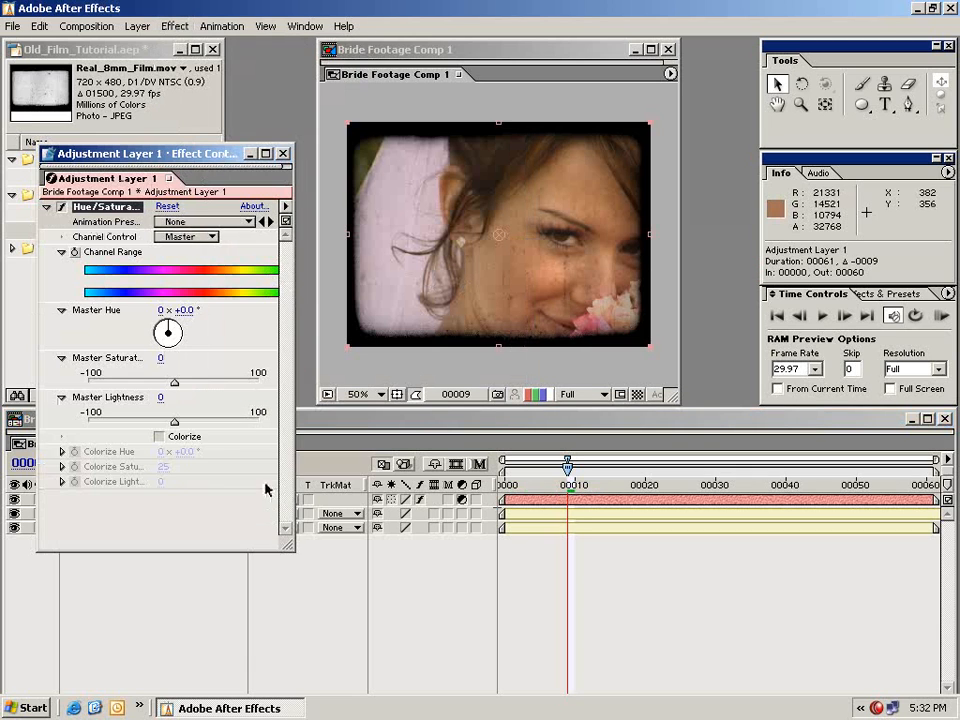
Step: Enable Colorize in Hue/Saturation, set Colorize Hue to 25°, and review the sepia tint across the timeline
click(160, 437)
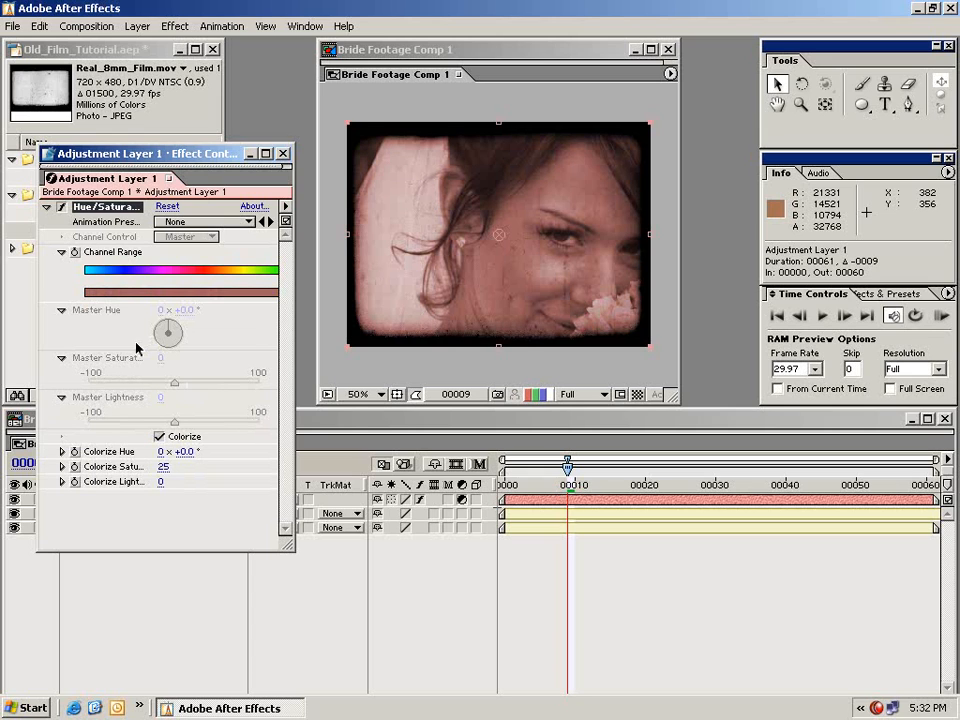
click(184, 451)
text(25)
key(Return)
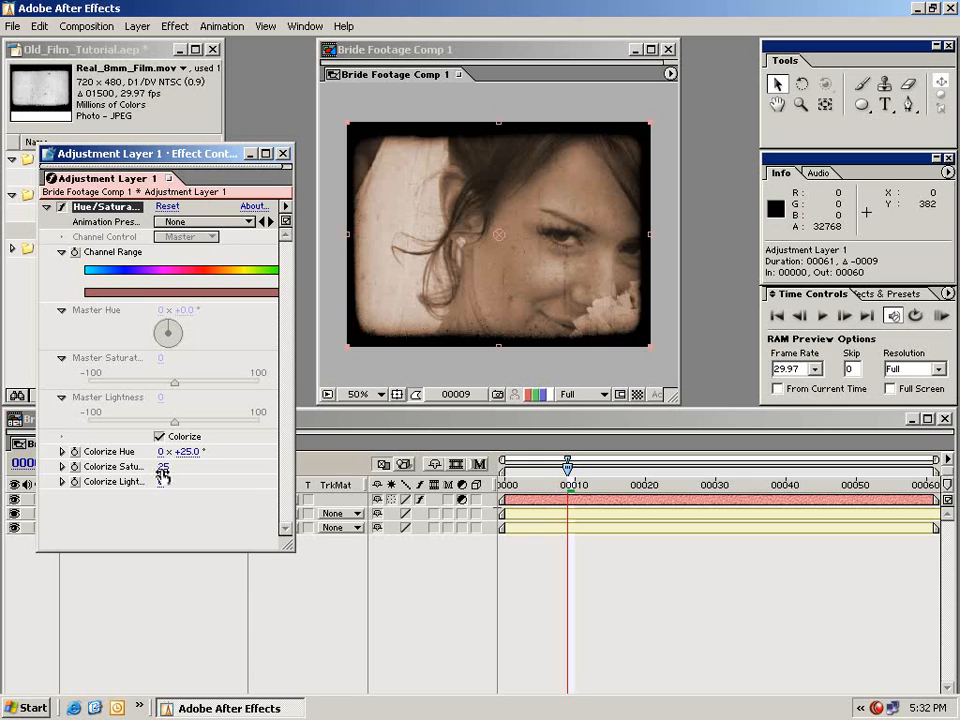
click(657, 555)
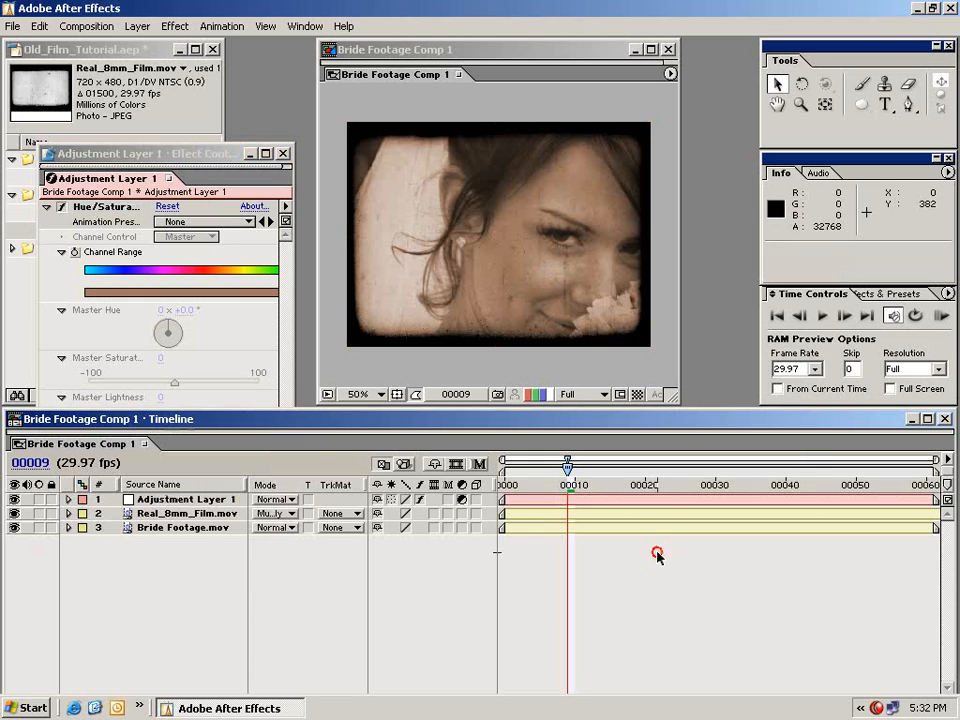
click(598, 502)
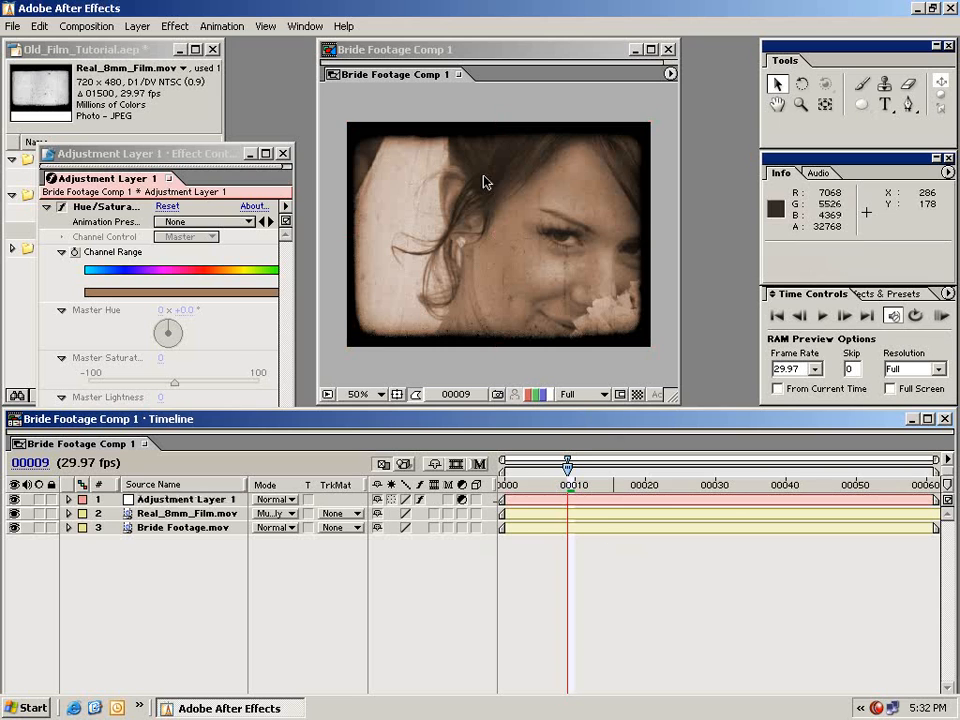
click(588, 482)
drag(588, 482, 808, 483)
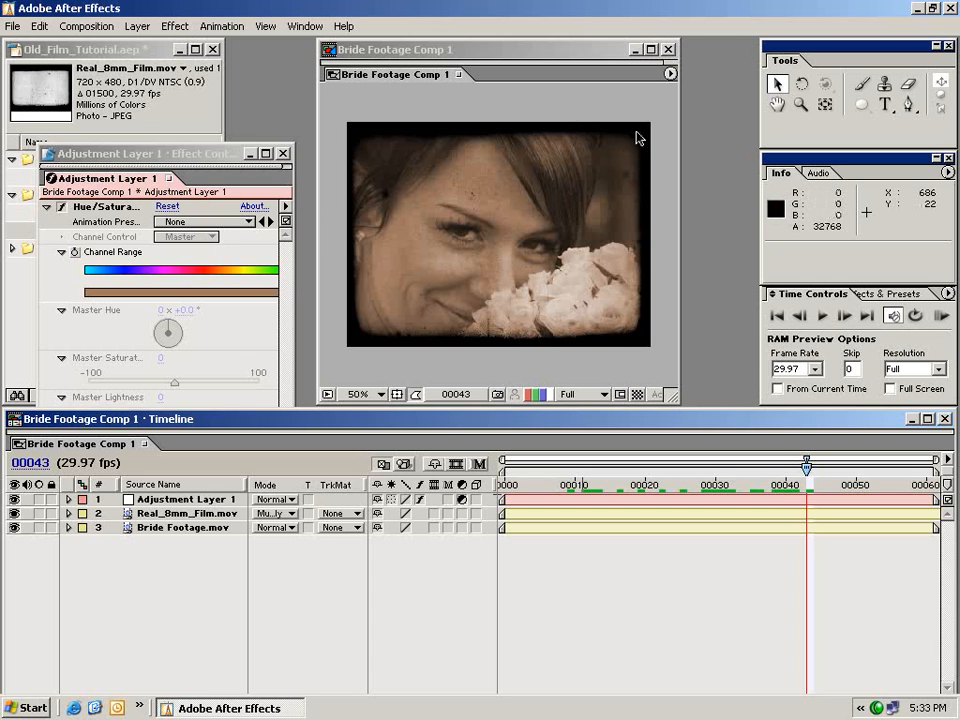
click(540, 482)
Step: Duplicate the Bride Footage.mov layer in the composition
click(165, 528)
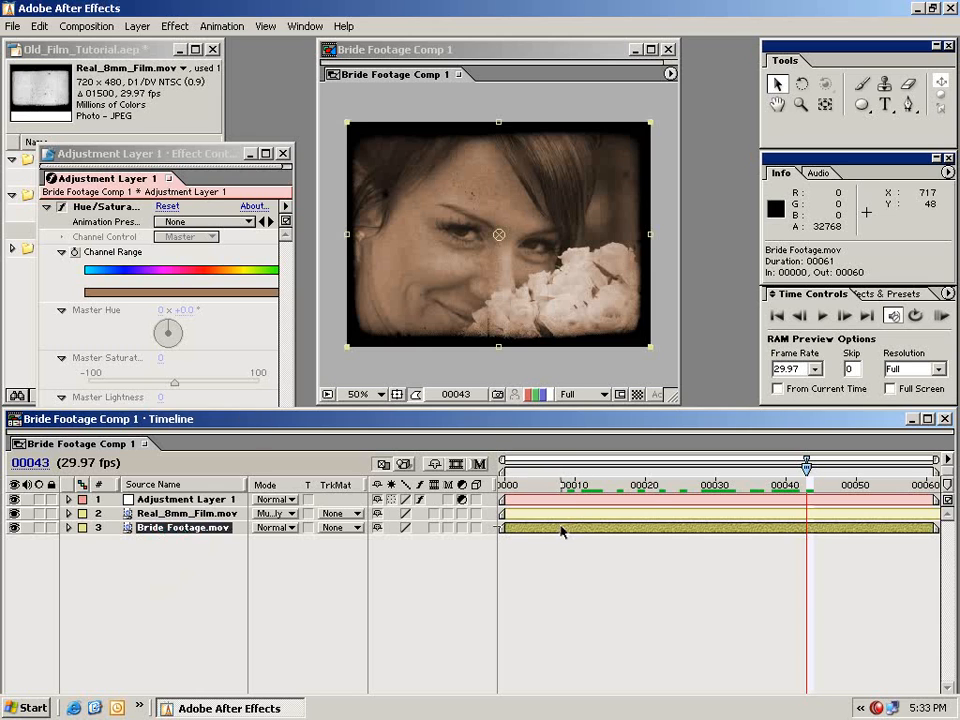
click(39, 27)
click(70, 189)
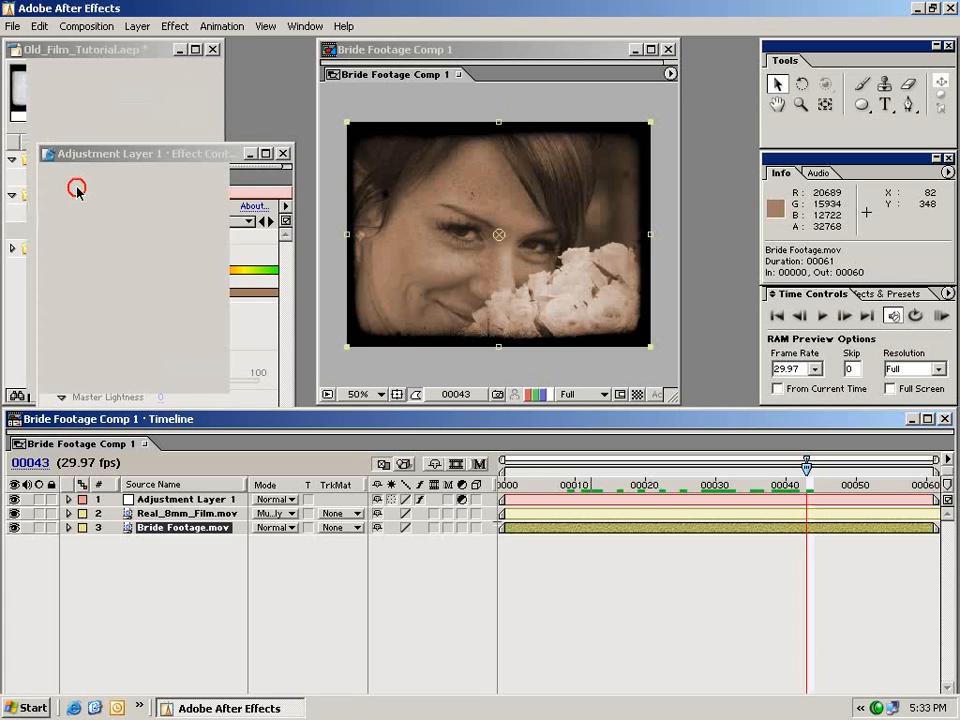
click(551, 584)
click(516, 529)
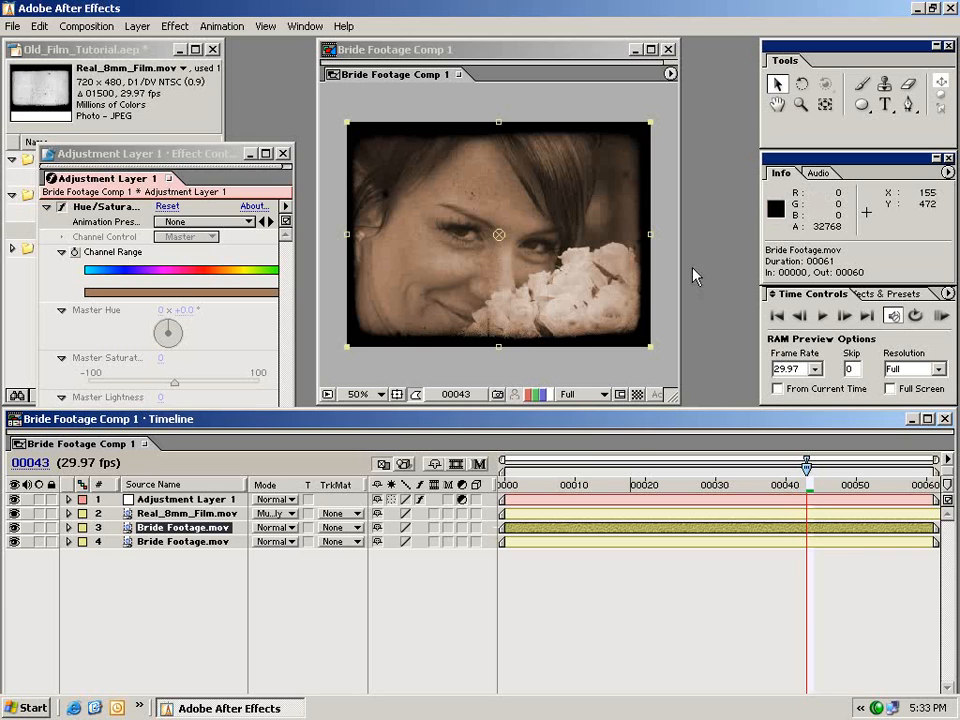
Step: Add an elliptical mask filling the whole frame to the upper Bride Footage.mov layer
drag(860, 104, 837, 140)
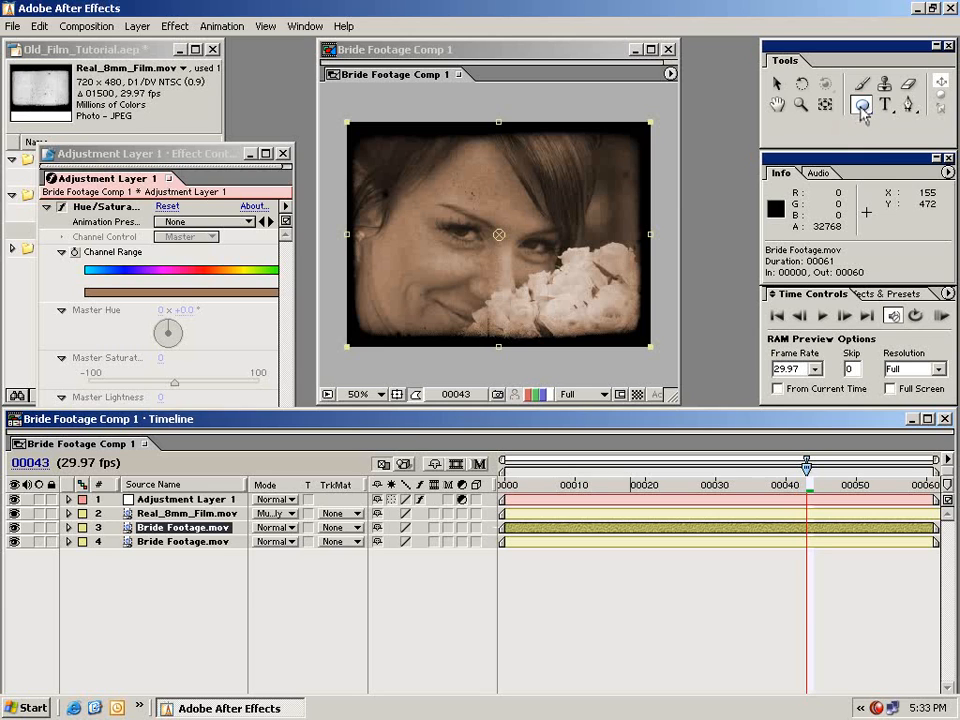
double_click(862, 106)
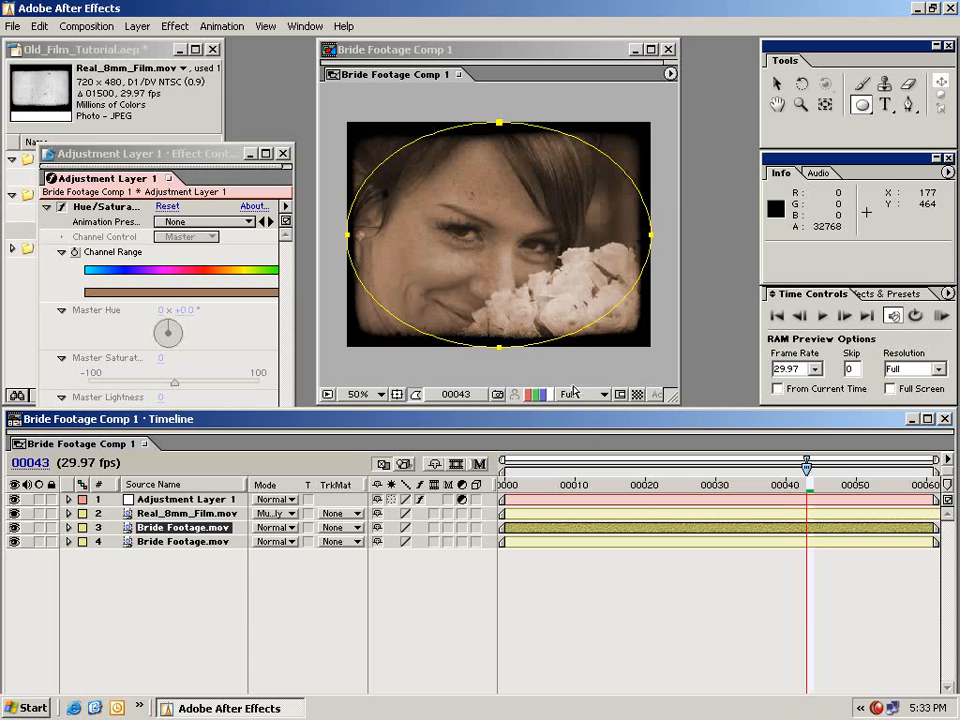
click(613, 568)
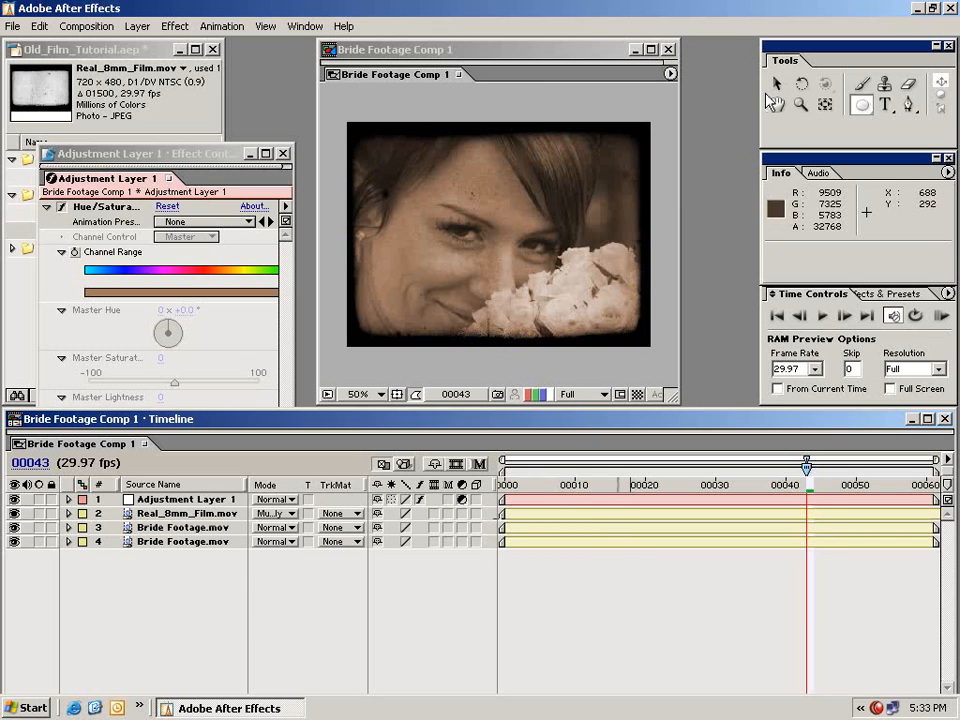
click(182, 527)
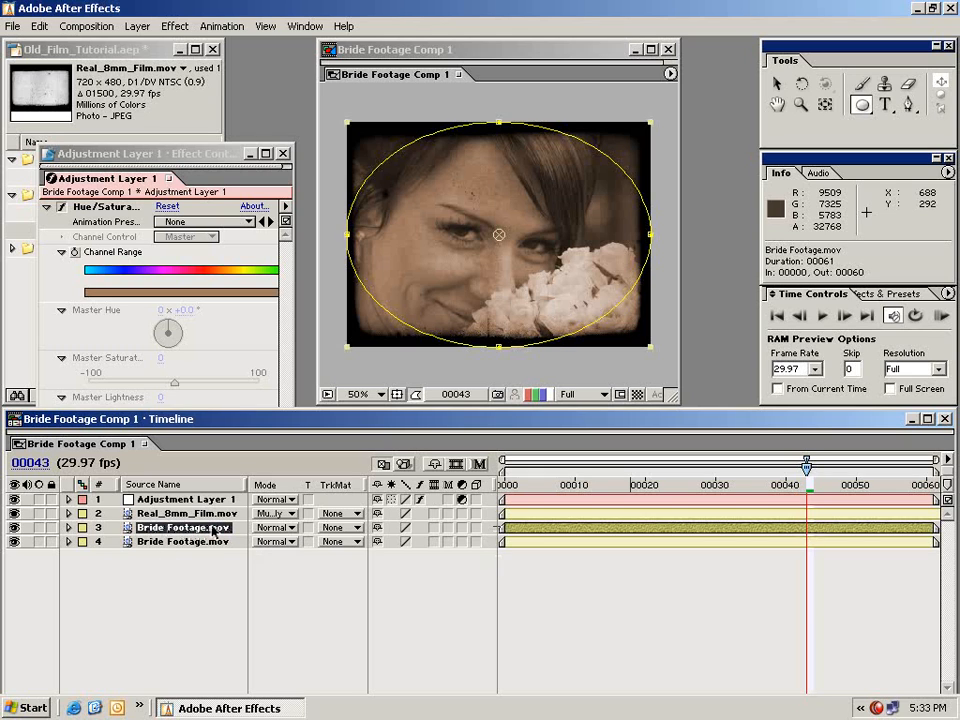
Step: Apply Fast Blur to the upper Bride Footage.mov layer with Blurriness 25 and Repeat Edge Pixels enabled
click(176, 27)
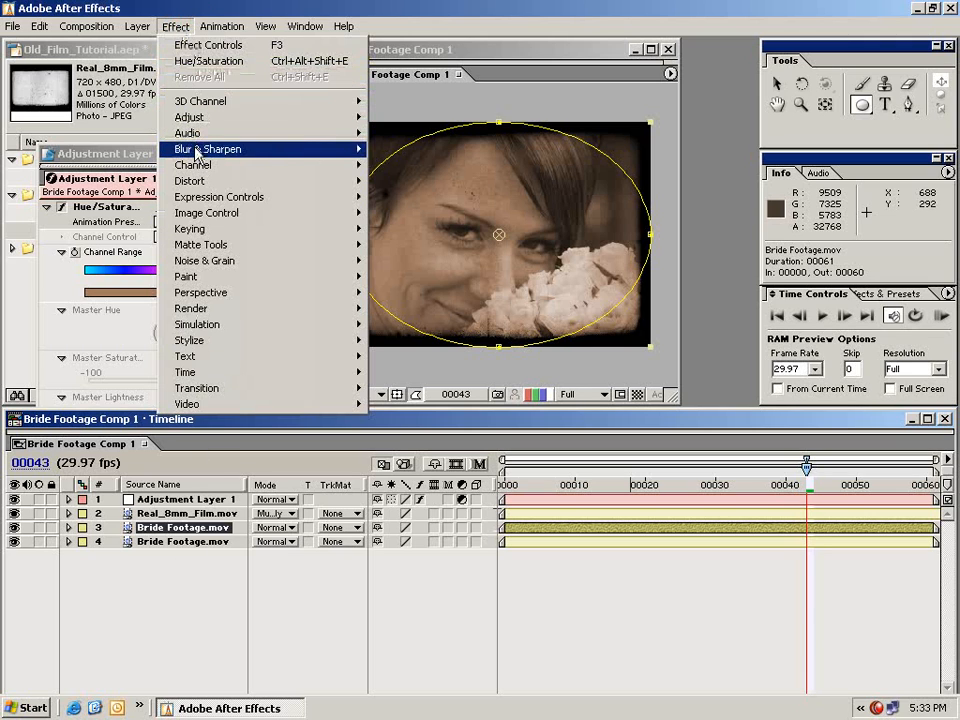
mouse_move(196, 153)
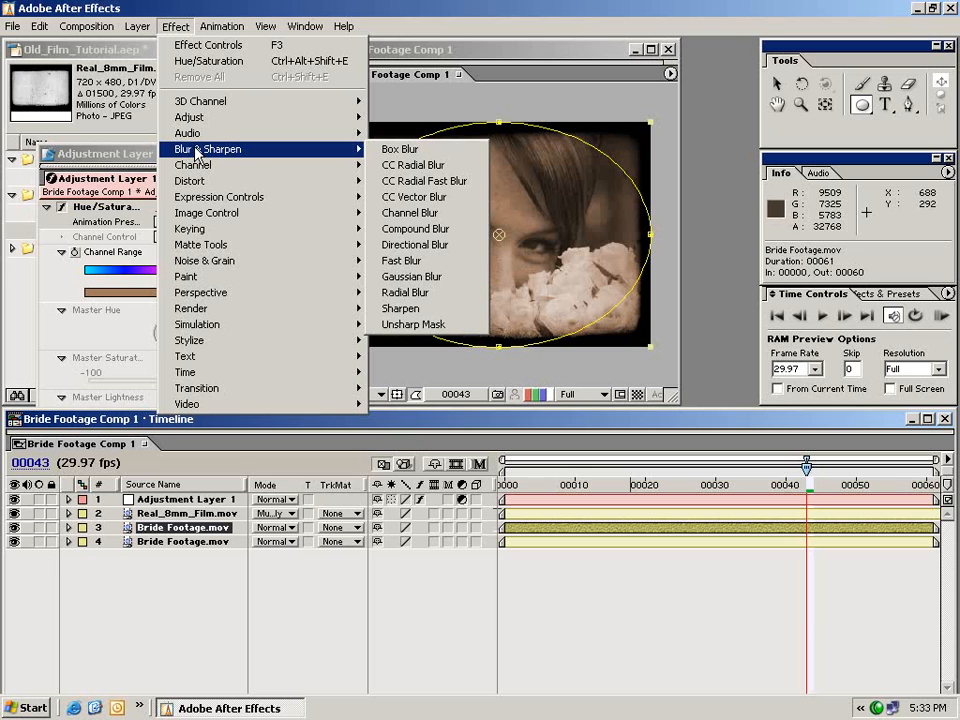
click(420, 262)
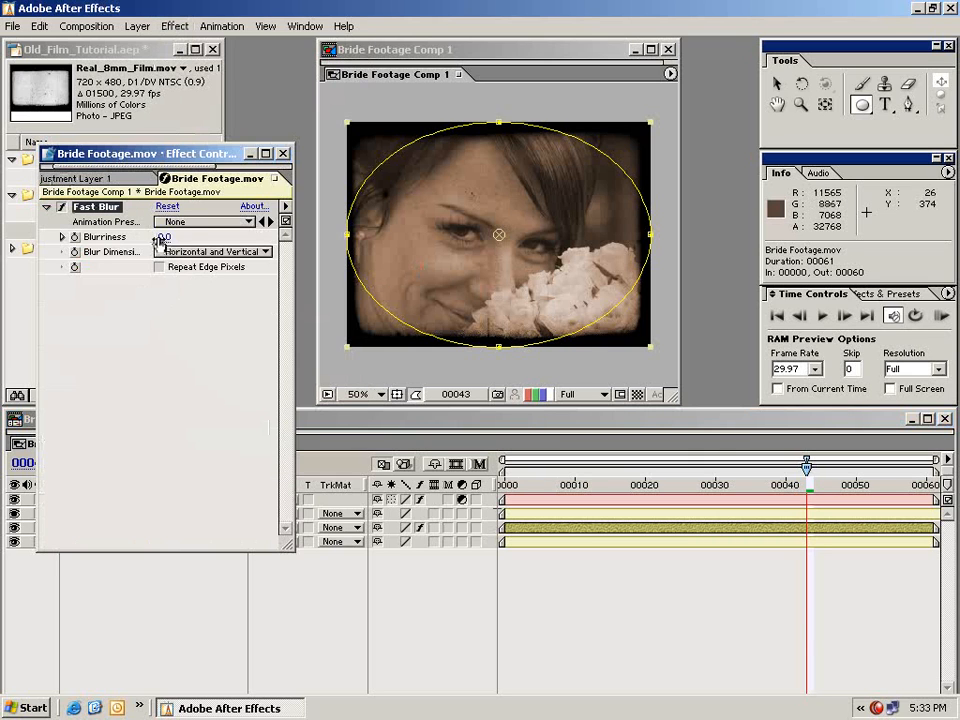
text(2)
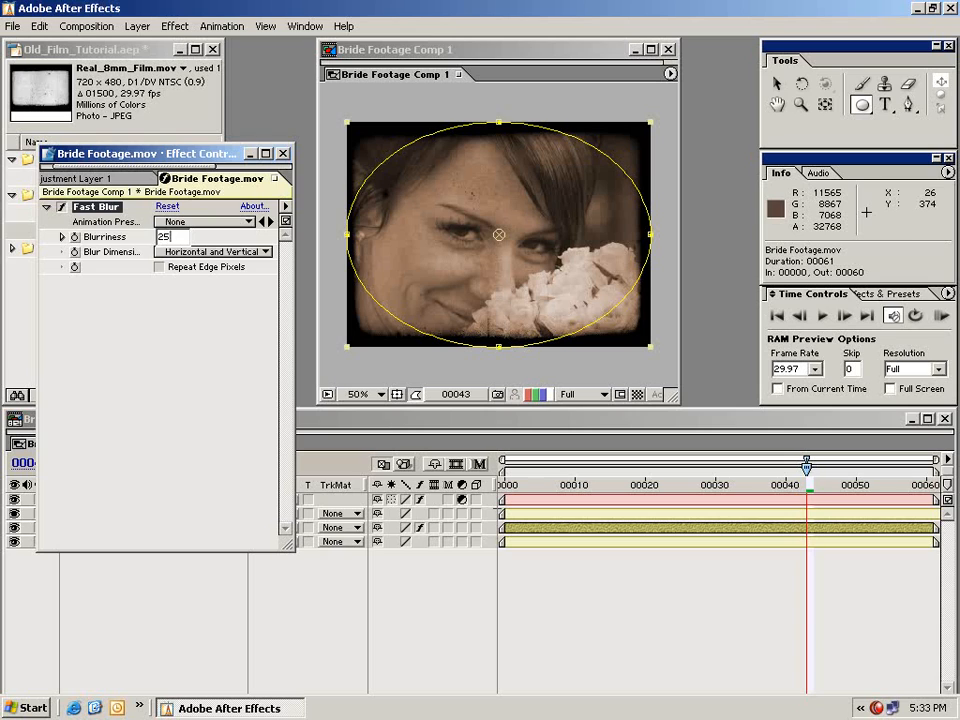
text(5)
key(Return)
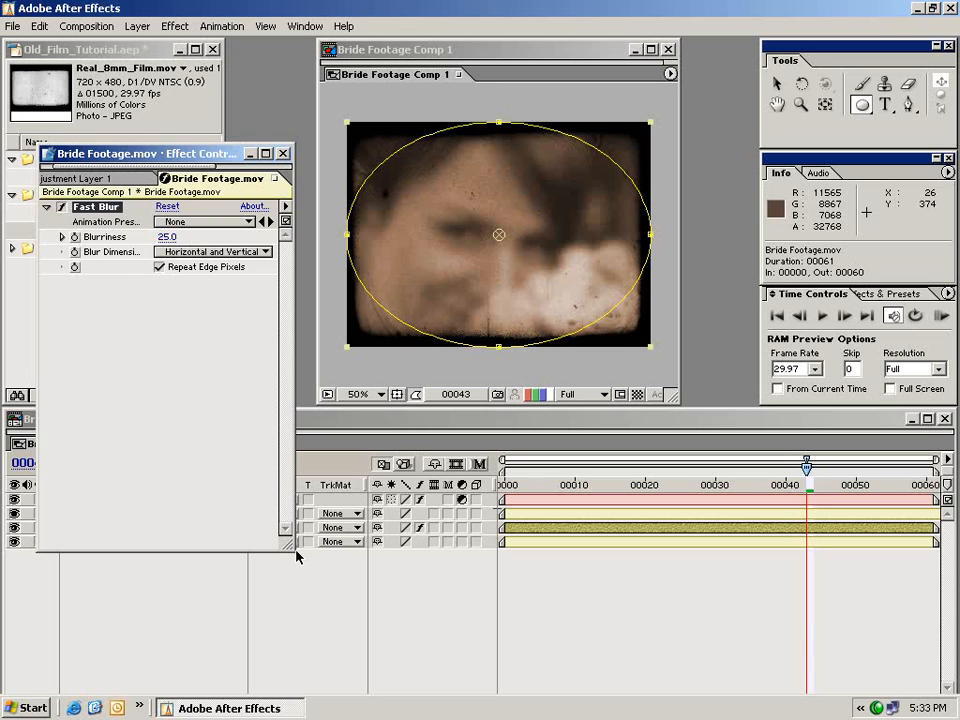
drag(281, 406, 283, 408)
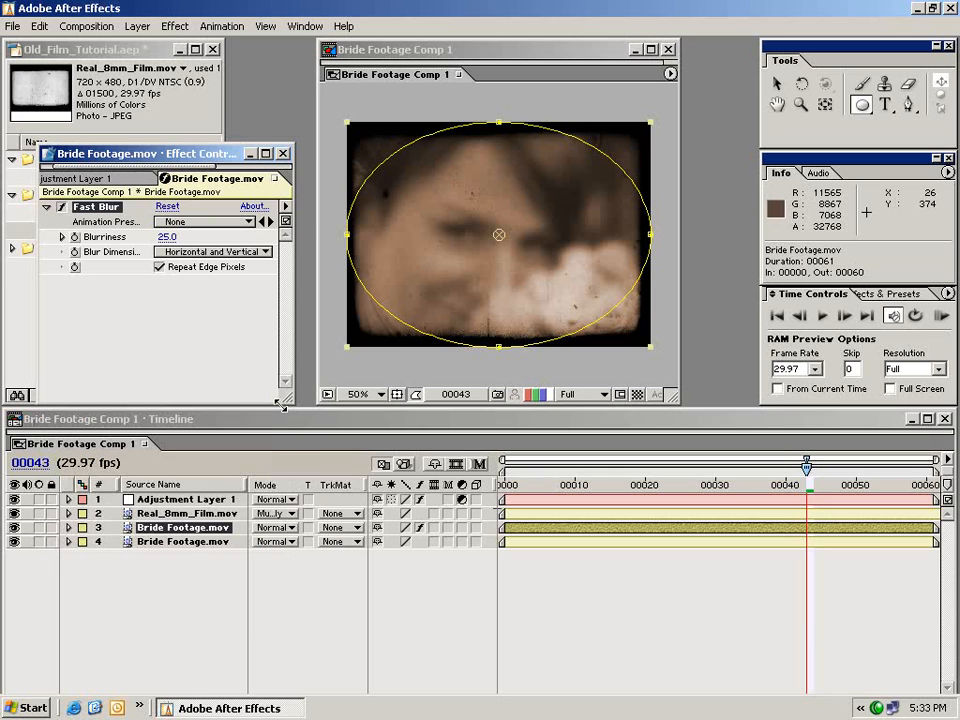
click(648, 590)
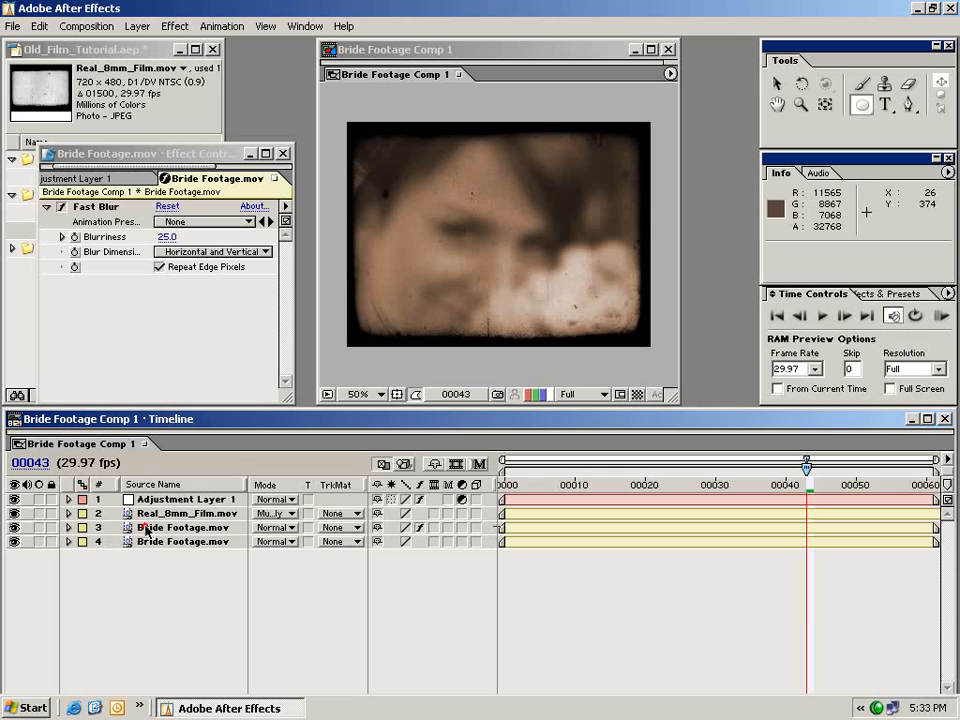
click(116, 527)
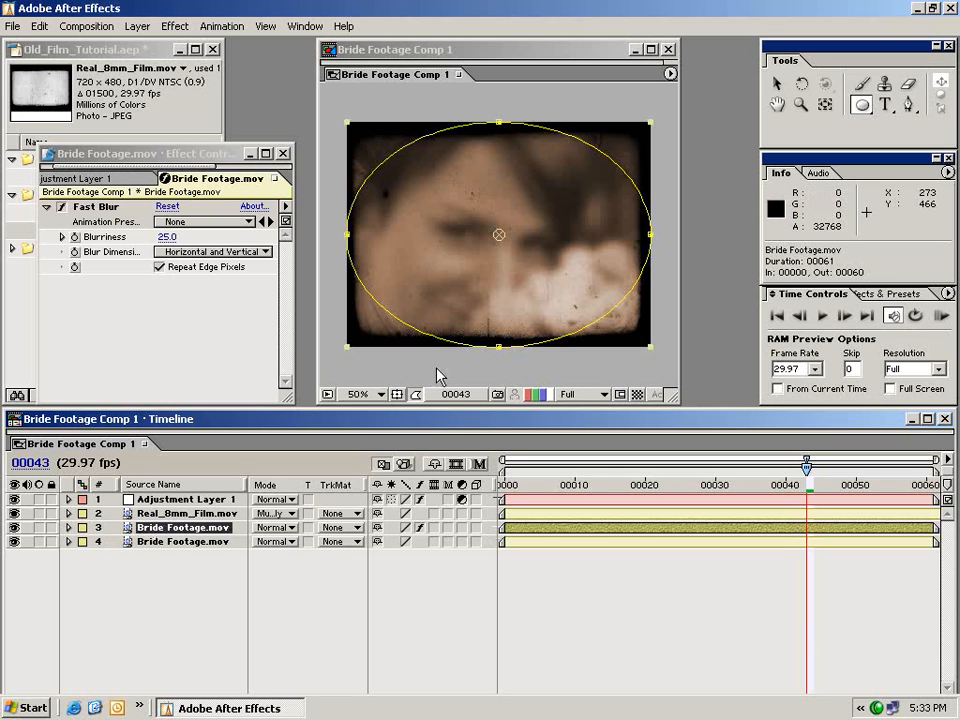
Step: Set the mode of Mask 1 on the upper Bride Footage.mov layer to Subtract
click(68, 527)
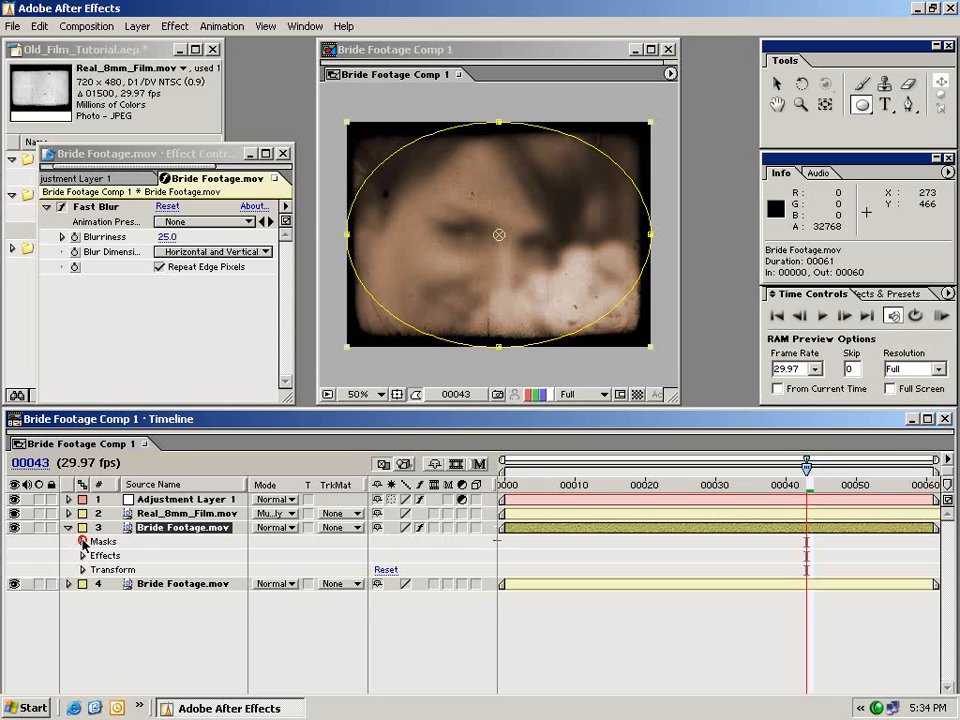
click(83, 541)
click(96, 555)
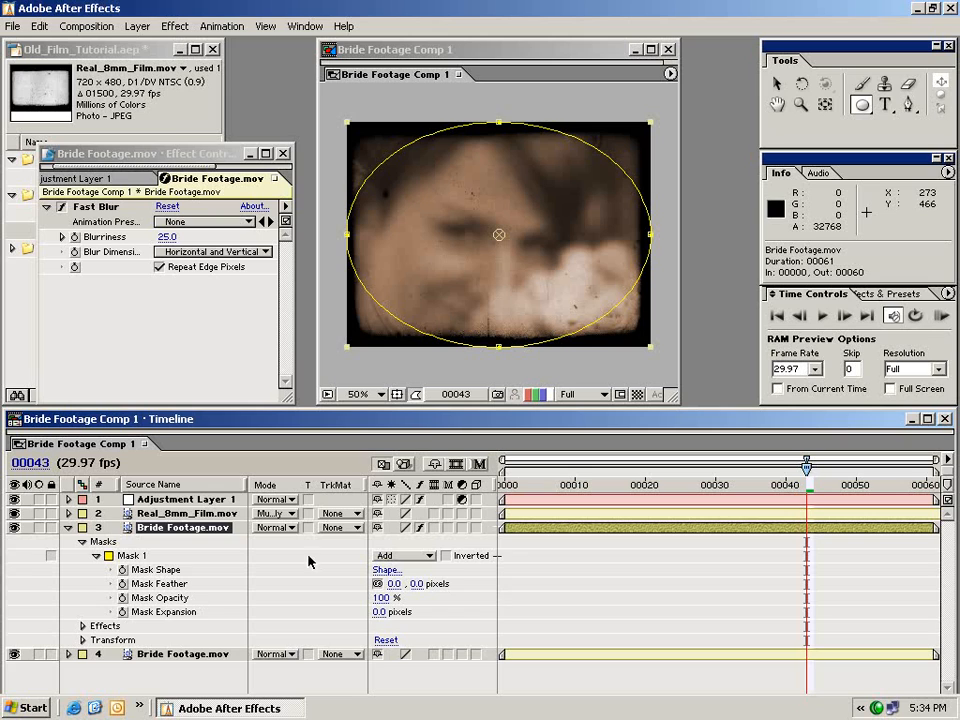
click(412, 562)
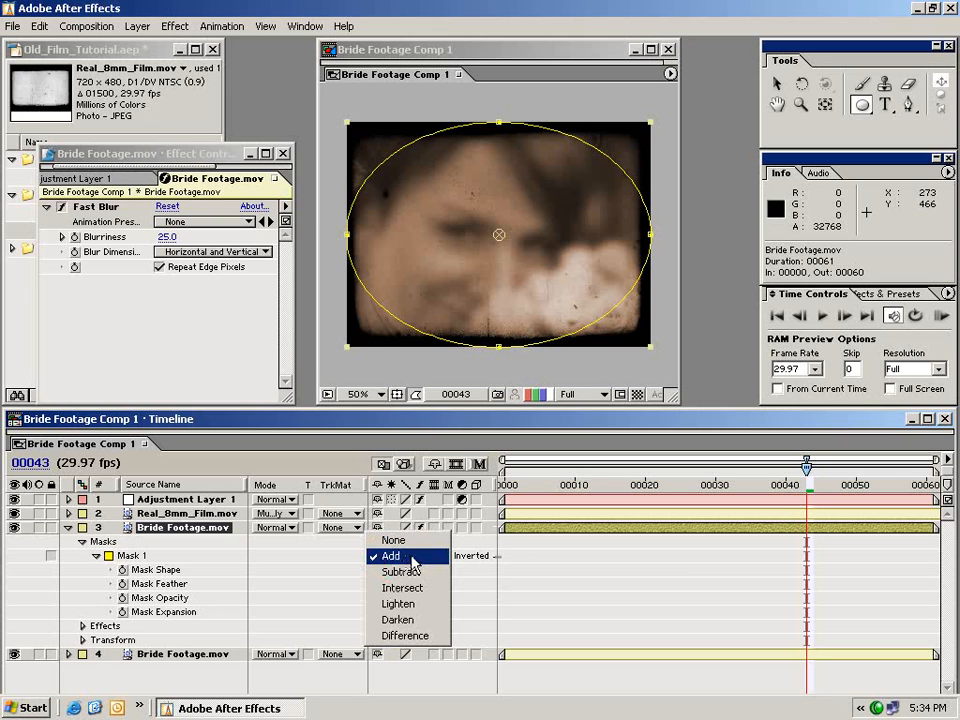
click(405, 571)
click(583, 440)
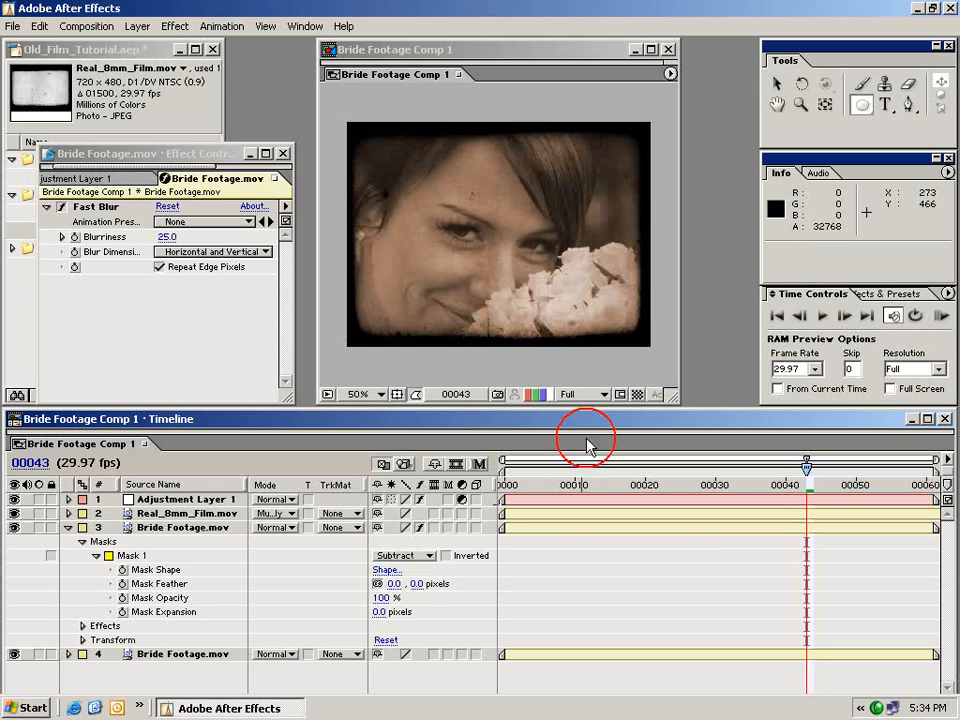
Step: Raise the Fast Blur Blurriness on the upper Bride Footage.mov layer to 31
drag(160, 240, 190, 226)
click(178, 317)
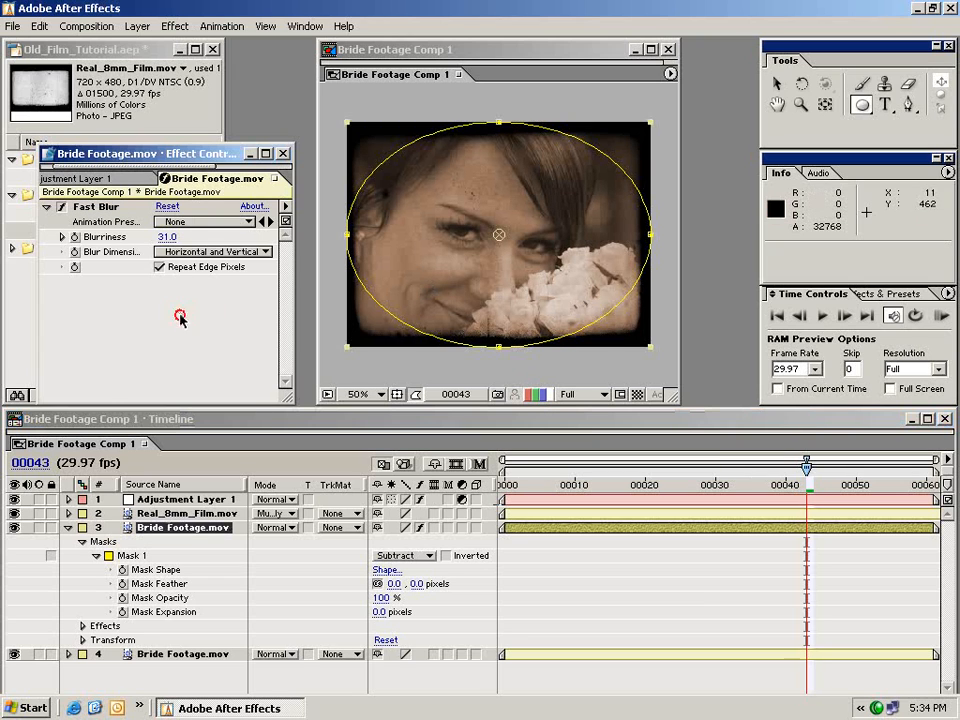
click(272, 321)
click(608, 597)
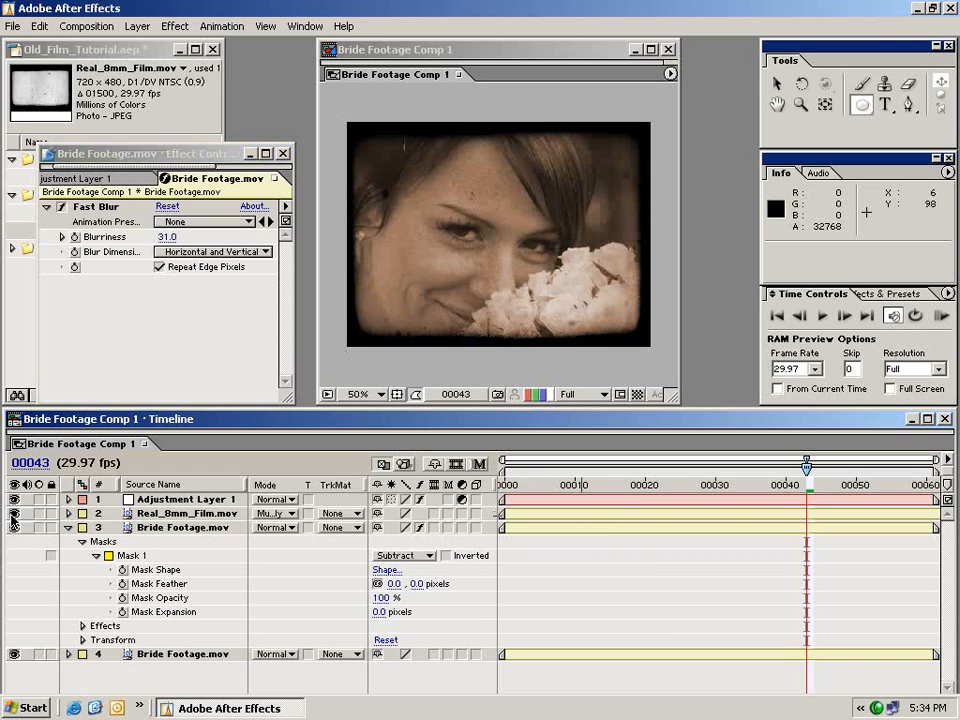
Step: Hide the Real_8mm_Film.mov layer and set Mask 1's feather to 145 pixels and its expansion to -34 pixels
click(14, 514)
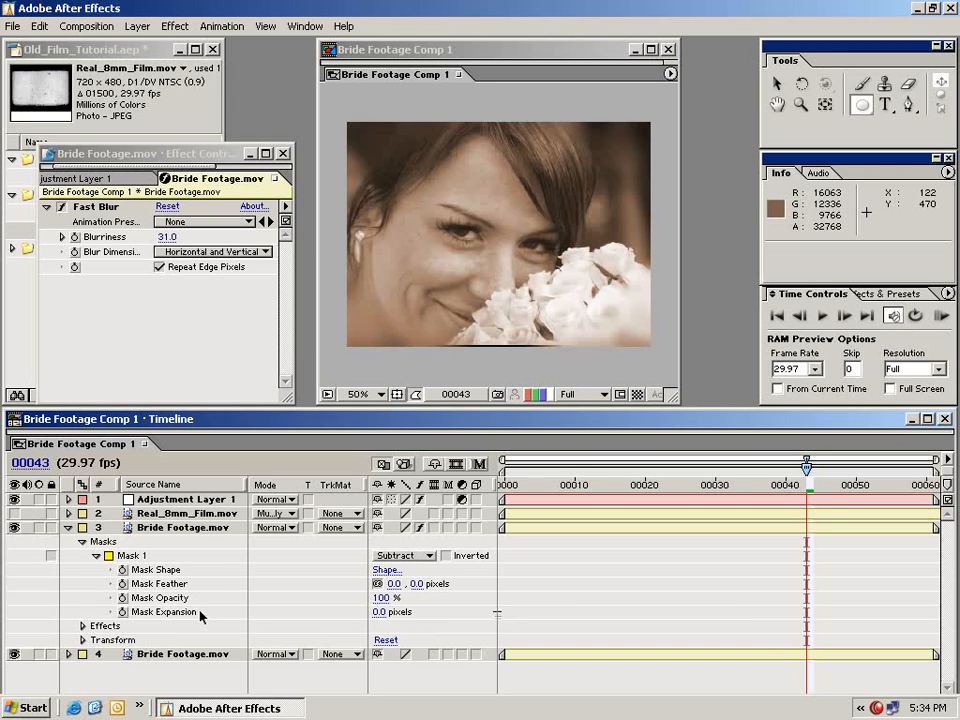
drag(382, 615, 297, 597)
click(450, 632)
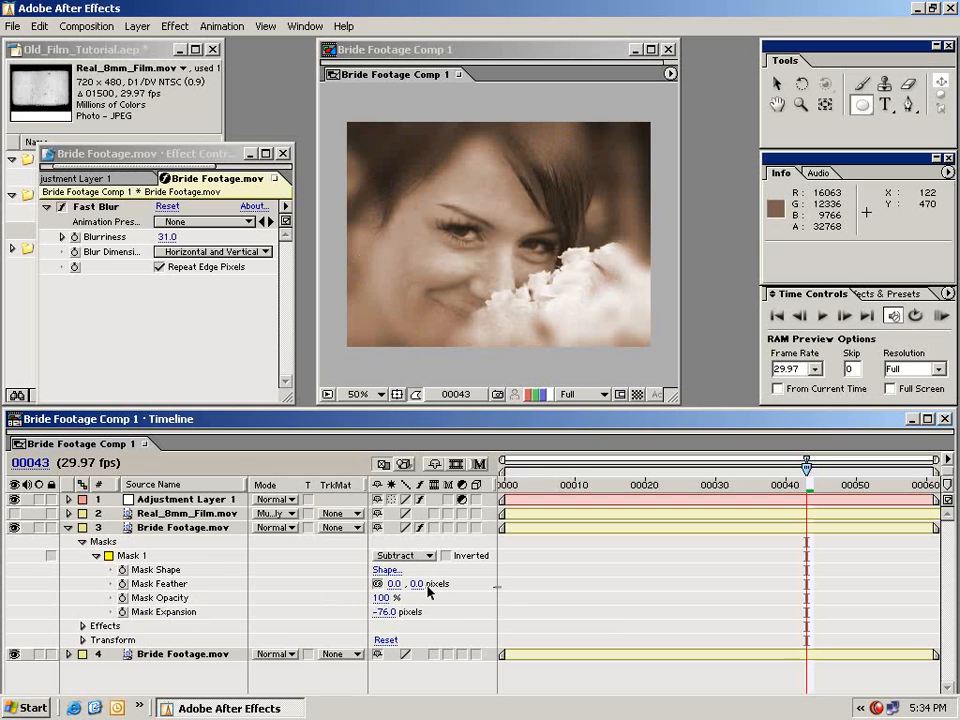
drag(418, 583, 525, 559)
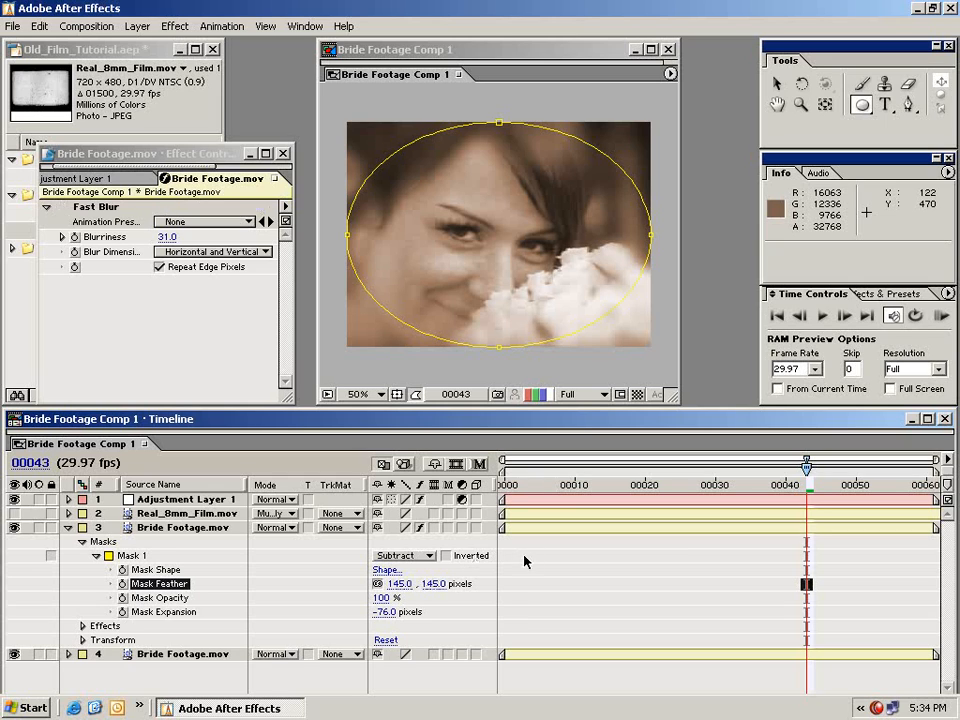
click(507, 601)
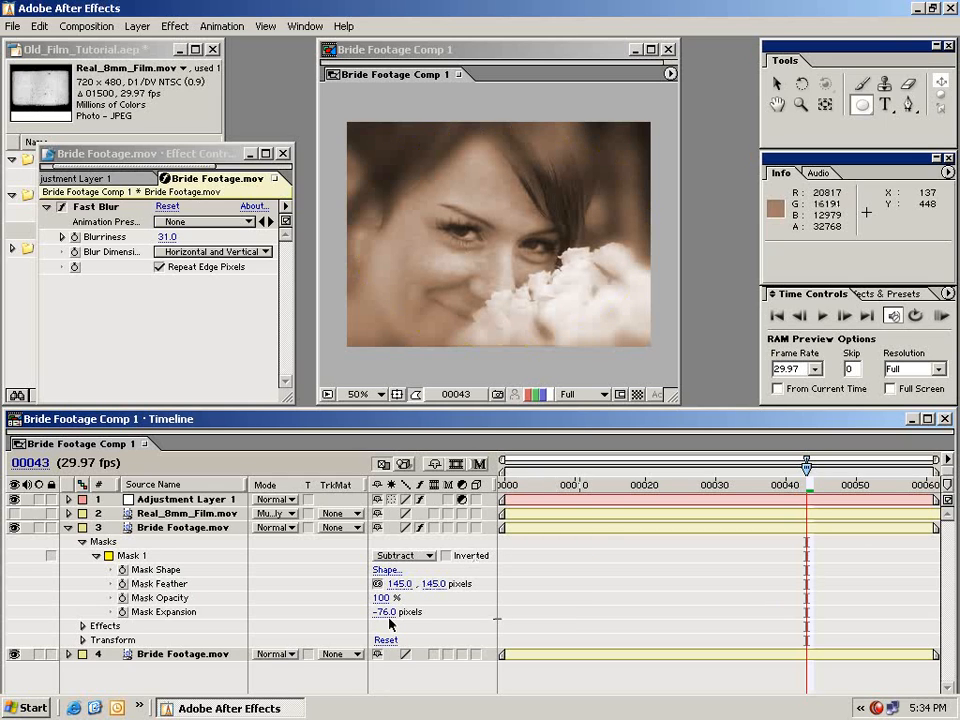
drag(386, 611, 391, 612)
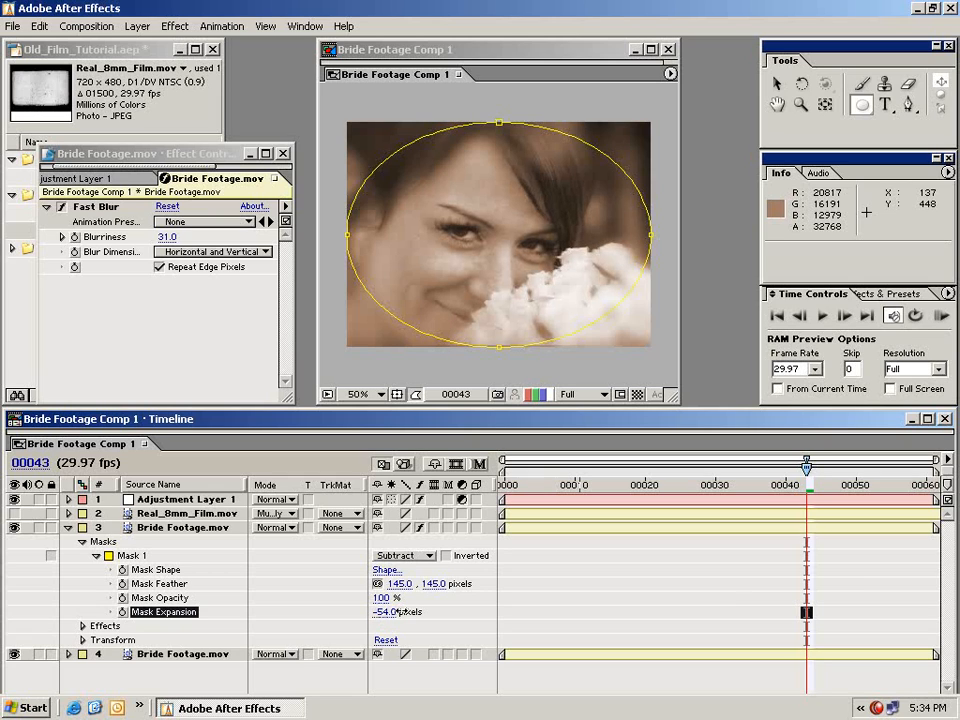
drag(428, 611, 415, 611)
click(531, 617)
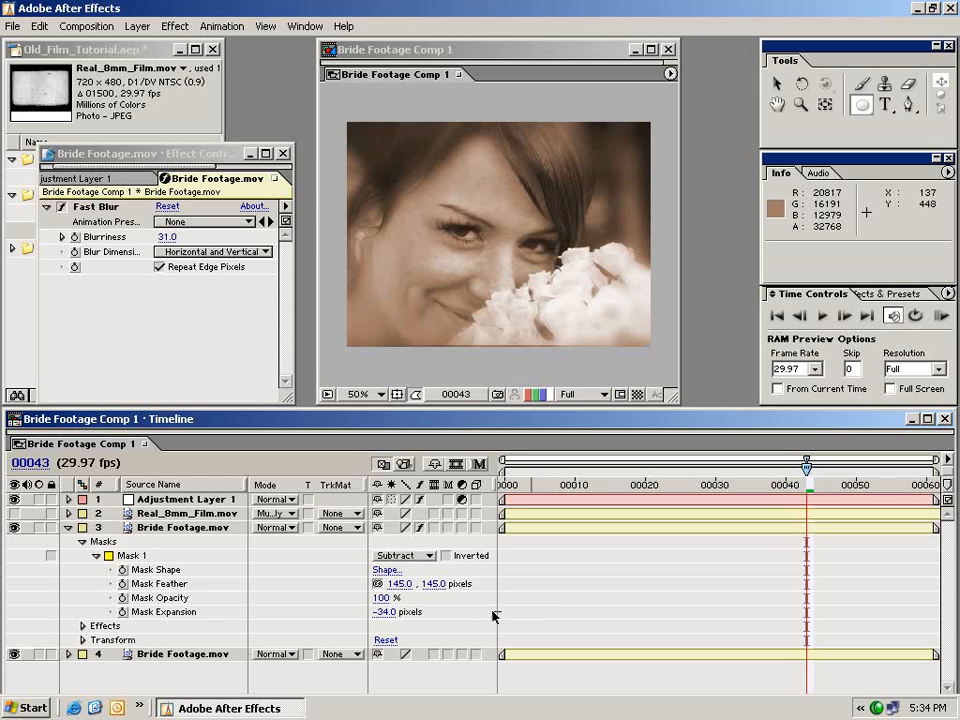
Step: Turn the Real_8mm_Film.mov layer back on and check the blurred edges at frames 12 and 22
drag(688, 485, 589, 478)
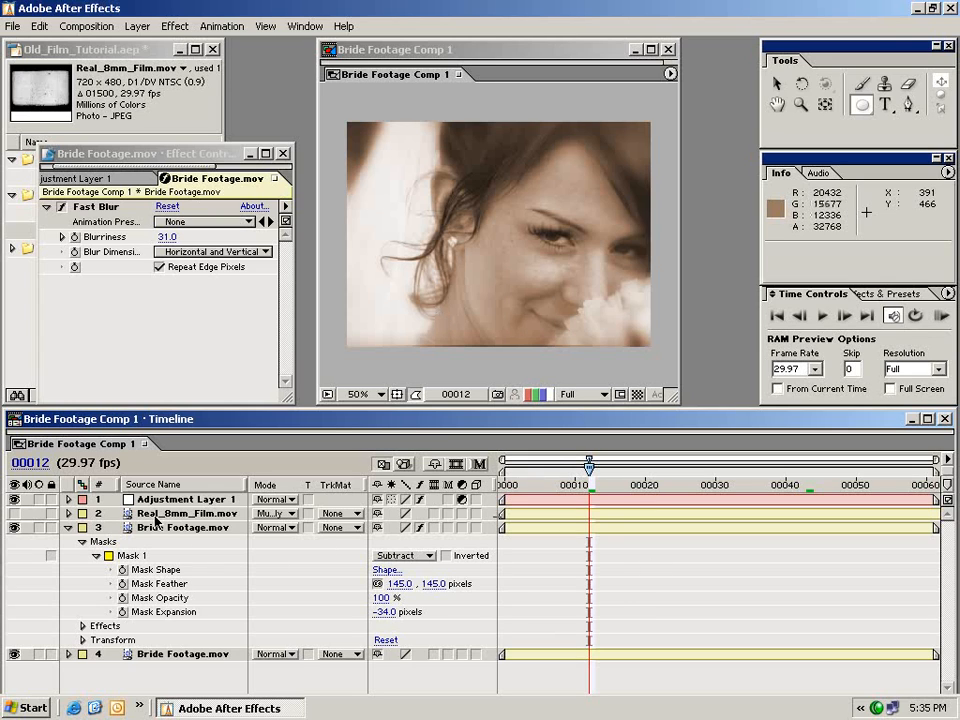
click(14, 514)
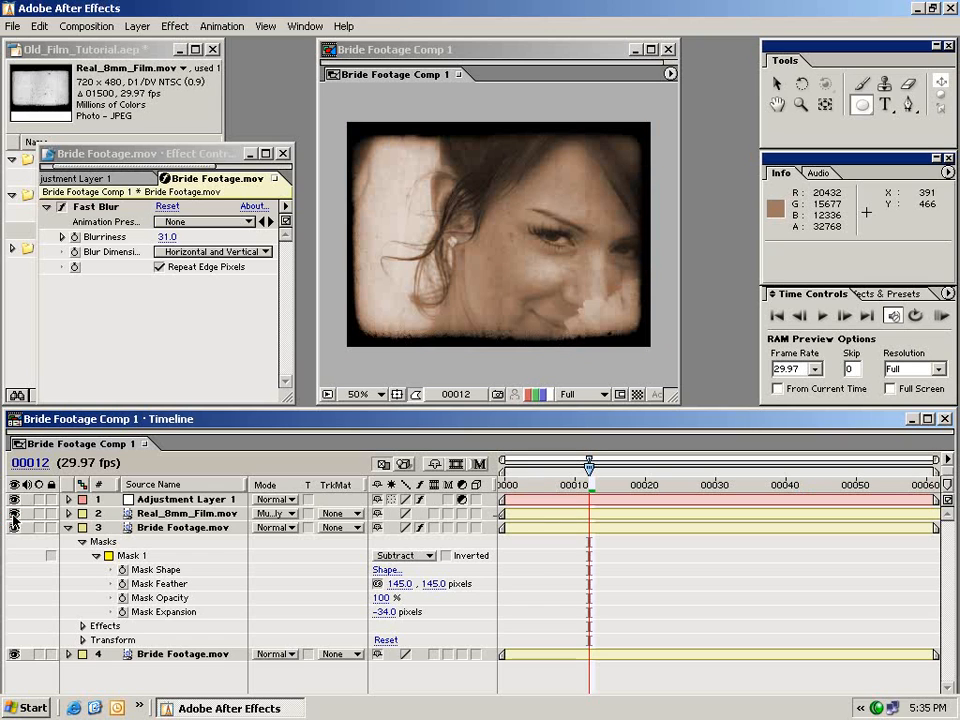
drag(620, 484, 659, 486)
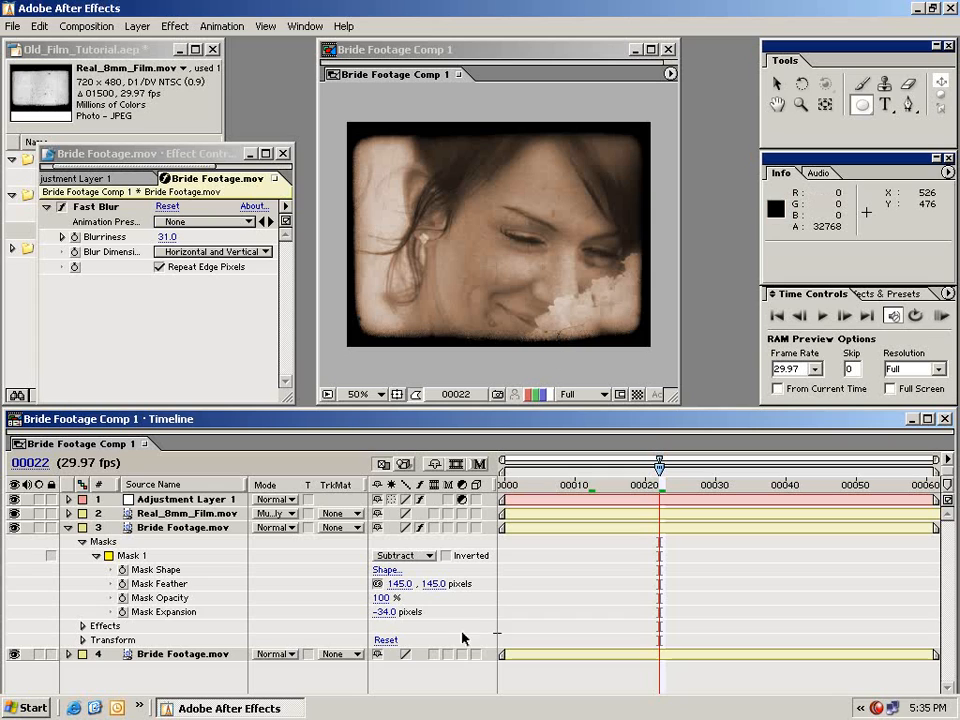
Step: Set the Fast Blur Blurriness on the upper Bride Footage.mov layer to 50 and check other frames up to frame 55
click(204, 528)
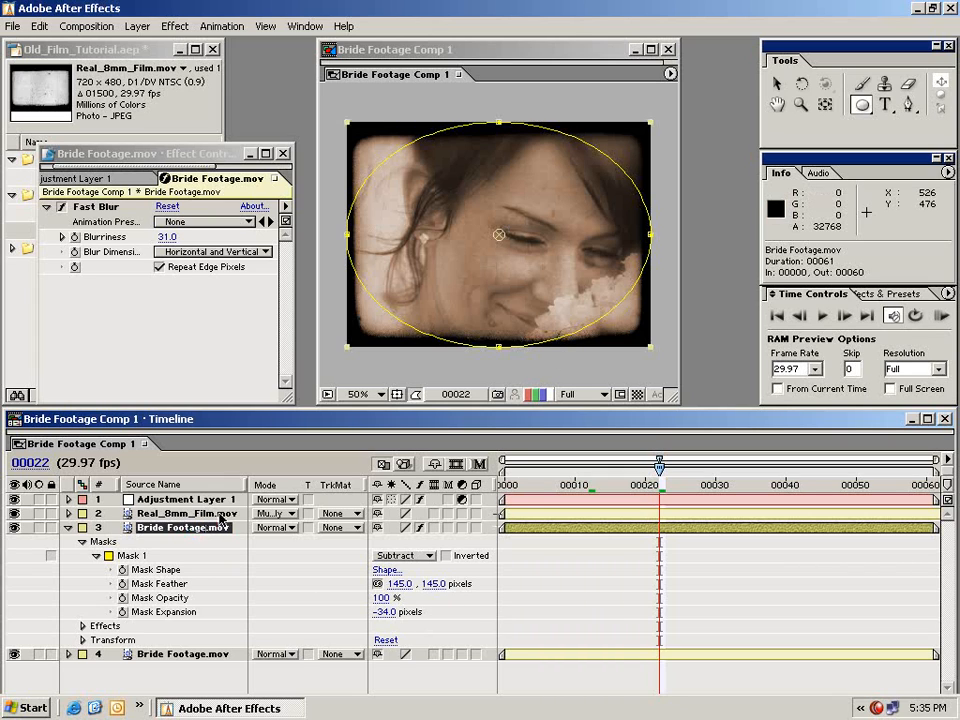
click(164, 237)
text(50)
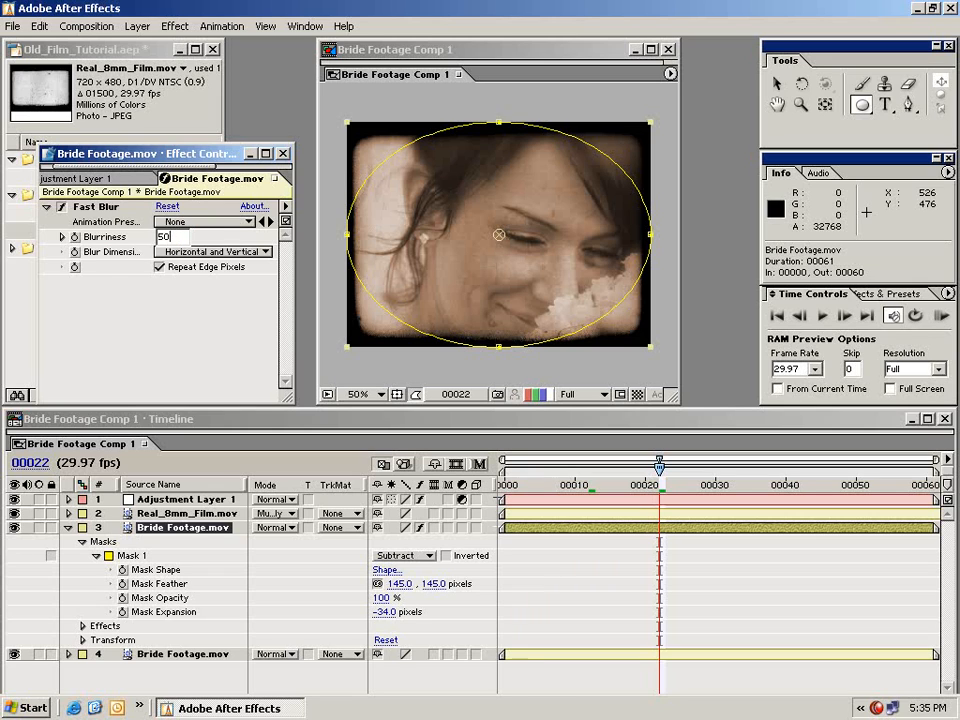
key(Return)
click(622, 340)
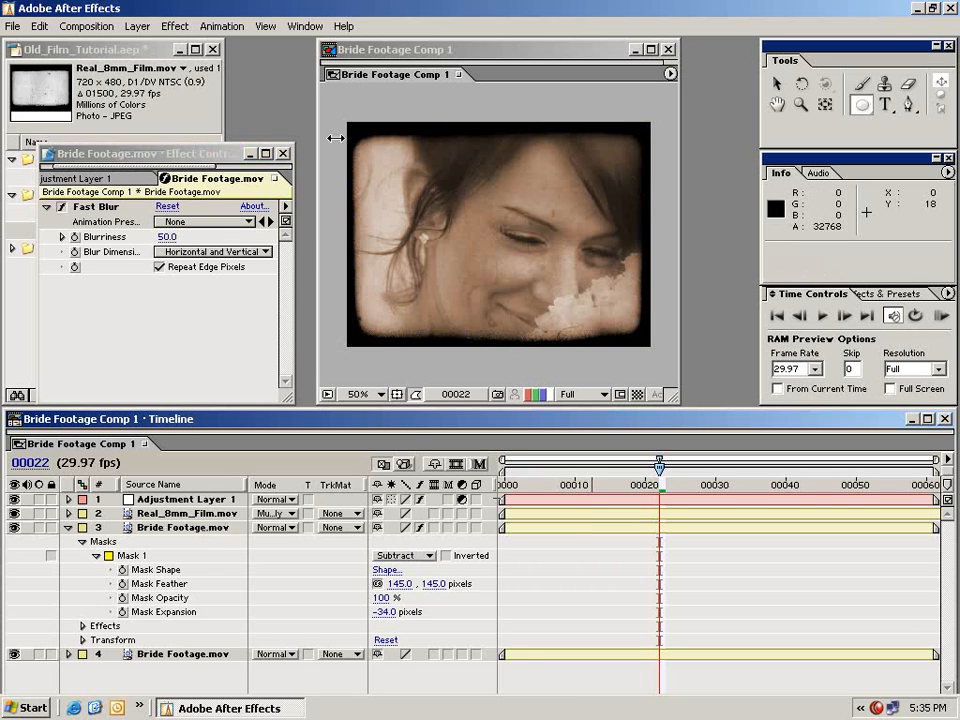
key(space)
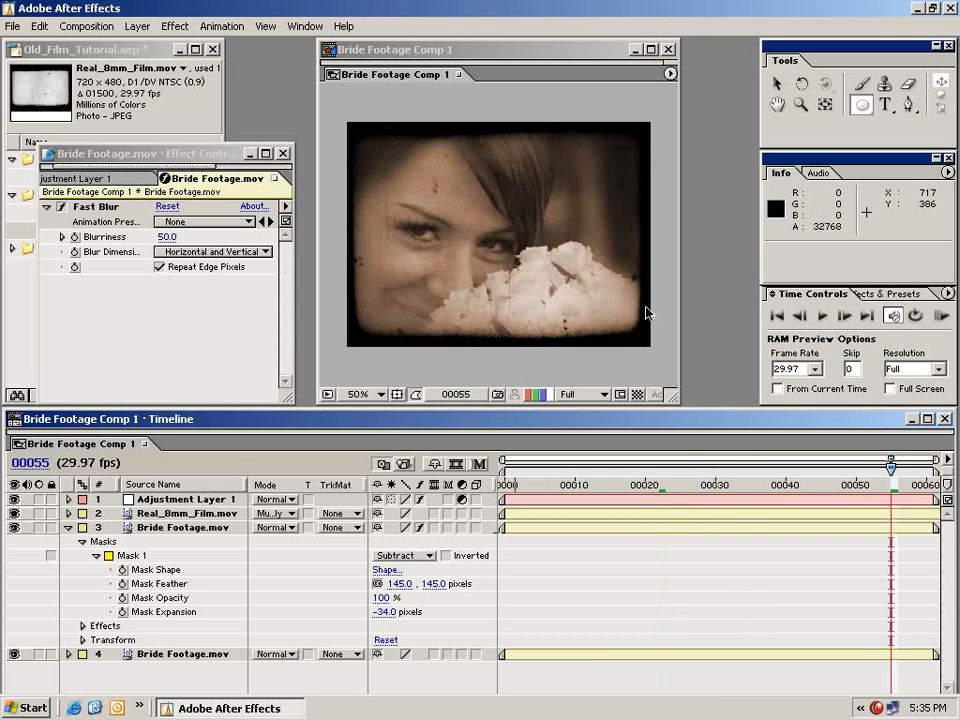
Step: Try scaling the Real_8mm_Film.mov layer beyond the composition edges with a RAM preview from frame 0, and undo the scaling
click(187, 514)
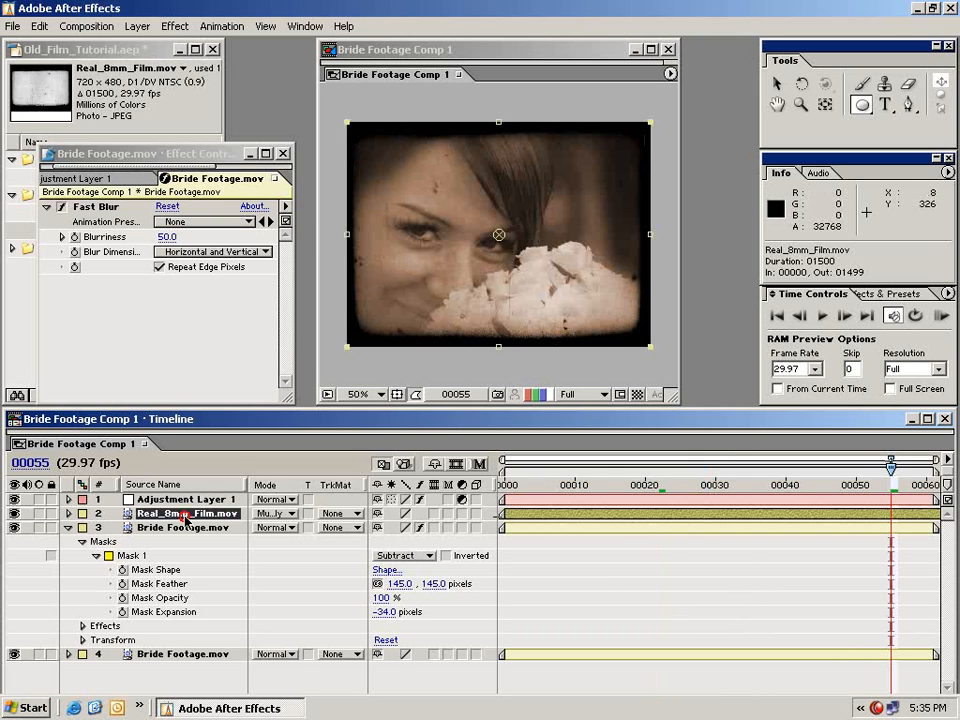
drag(651, 349, 714, 379)
drag(790, 488, 505, 470)
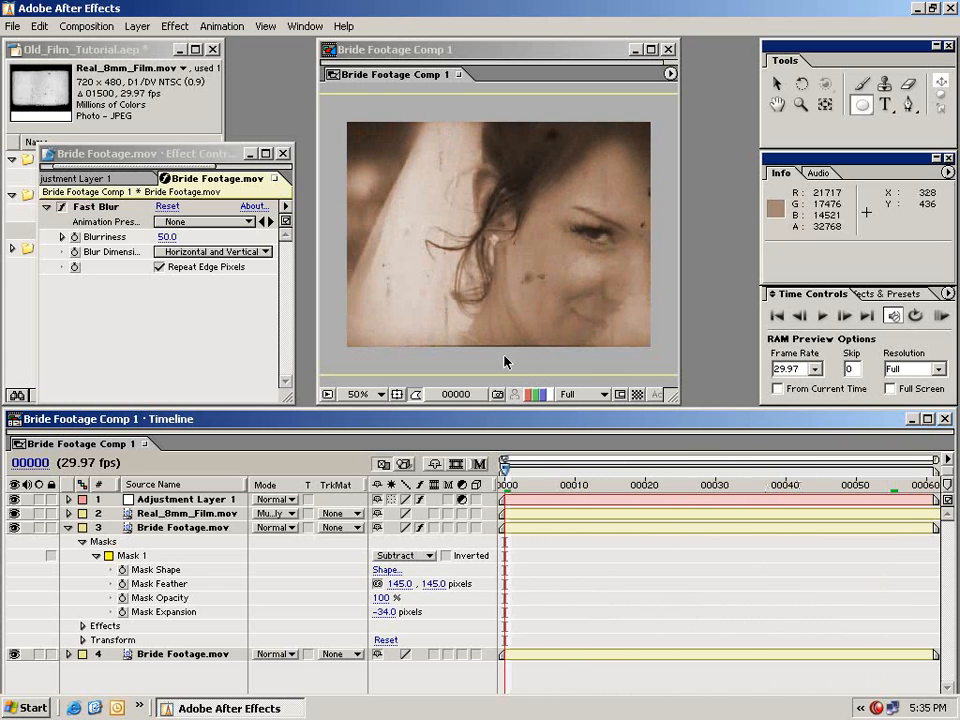
click(941, 315)
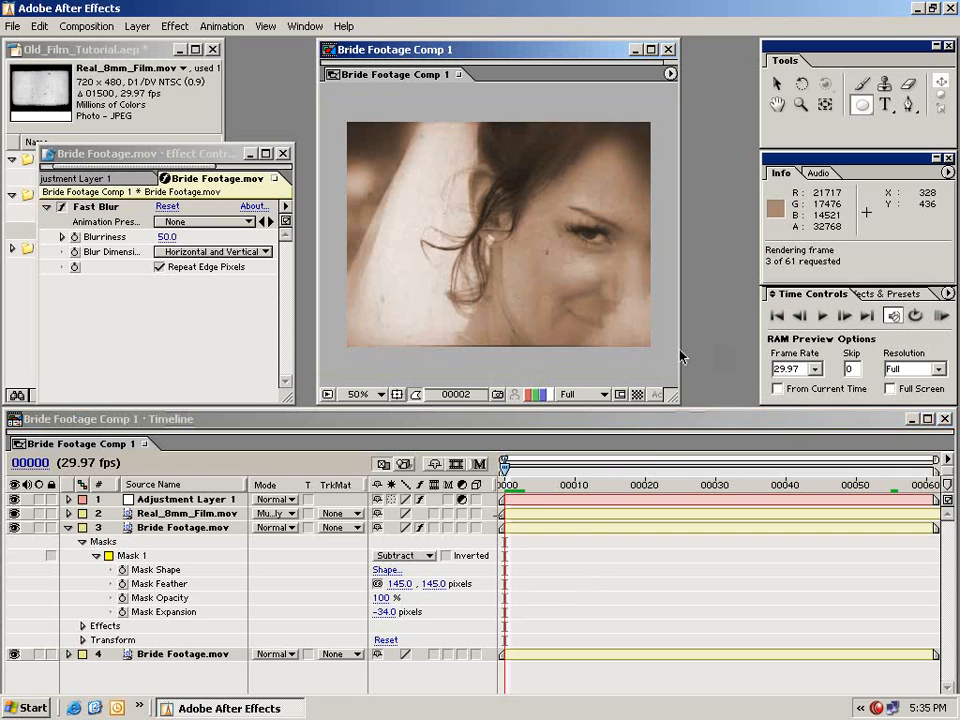
click(596, 555)
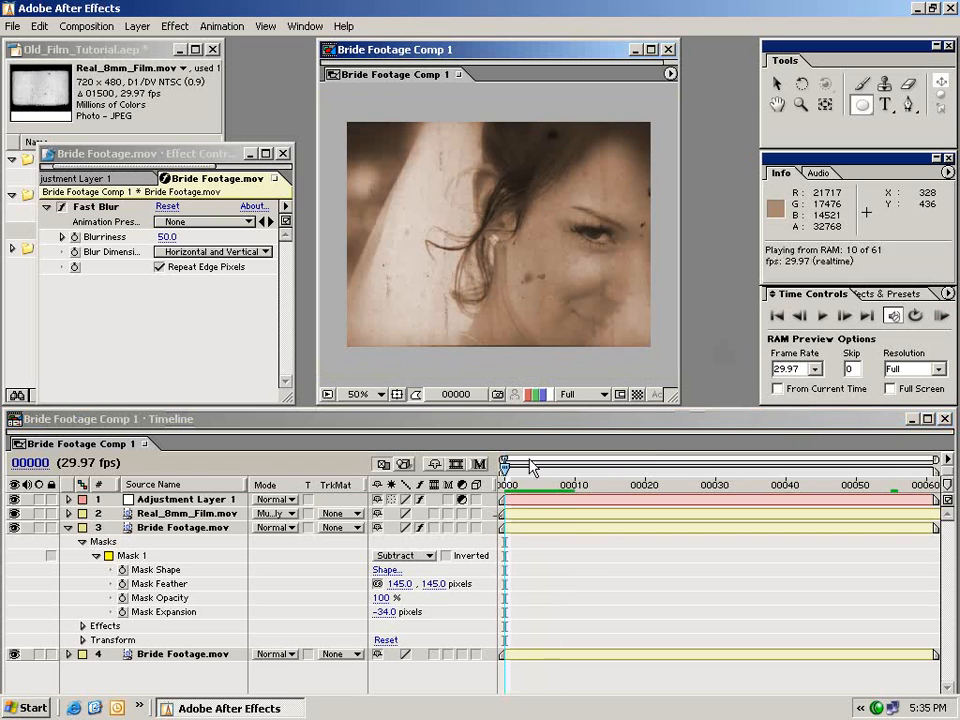
click(565, 538)
key(ctrl+z)
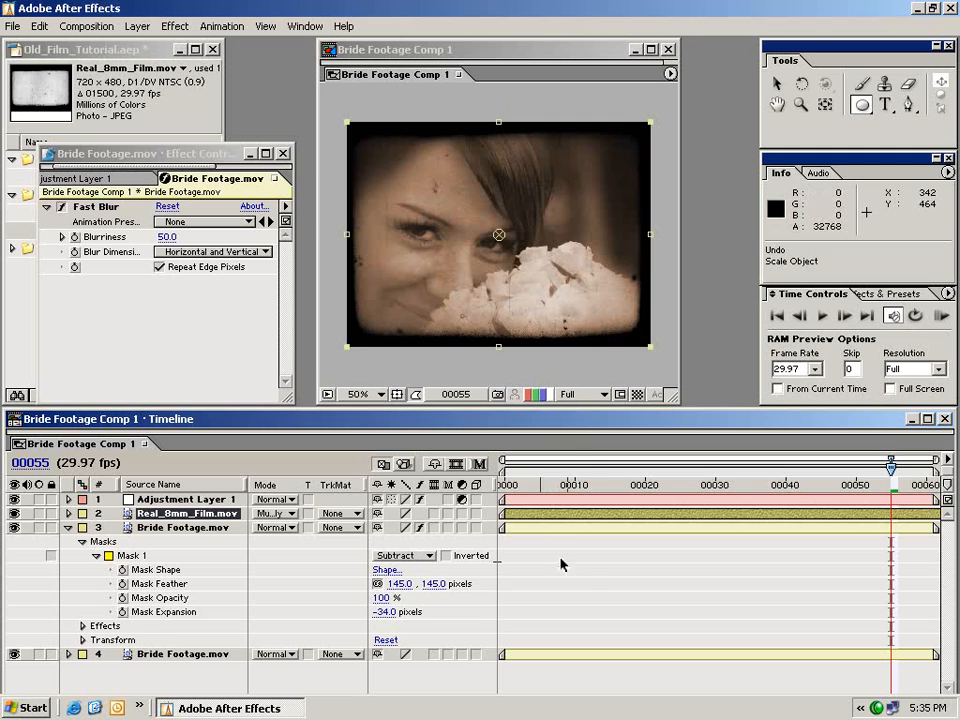
Step: Review the old film look across the timeline, at frame 36 and back at frame 5
click(563, 563)
click(527, 487)
drag(527, 487, 757, 487)
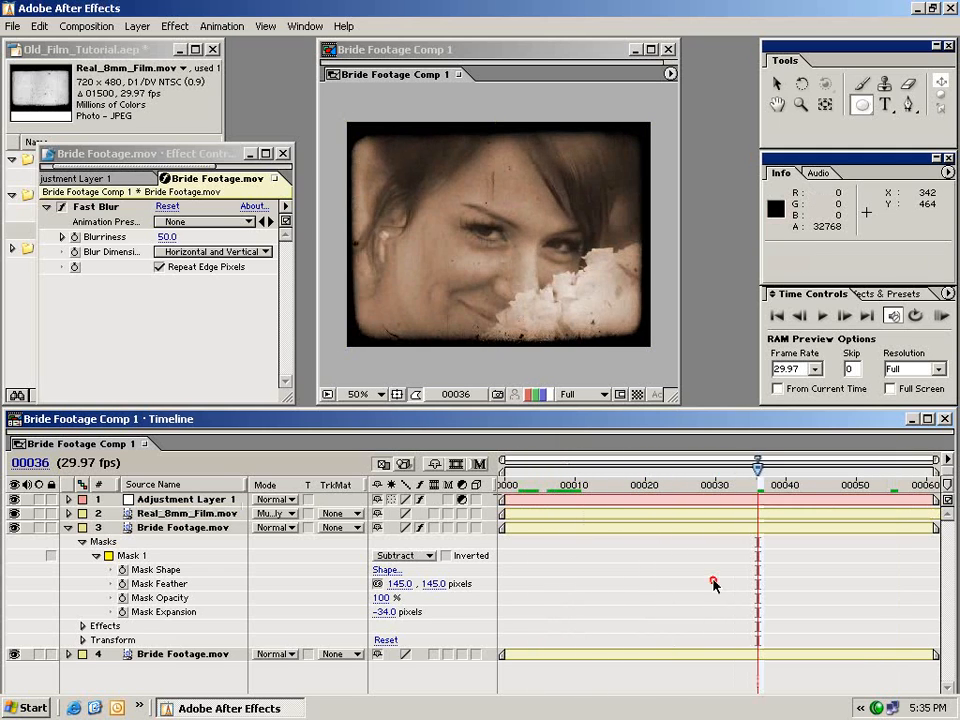
click(568, 487)
drag(568, 487, 539, 487)
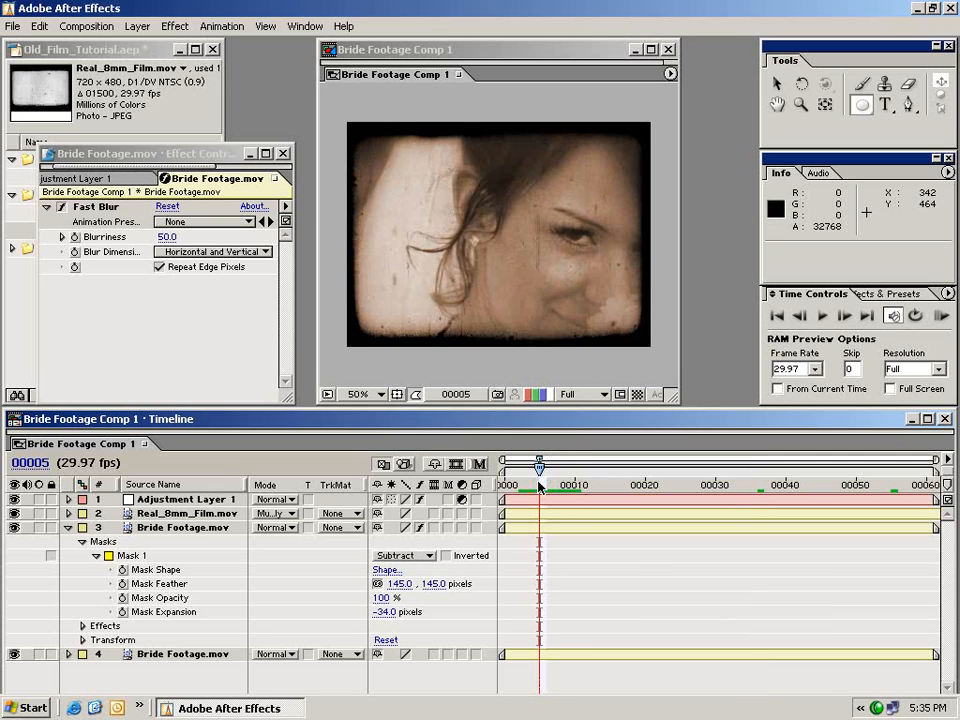